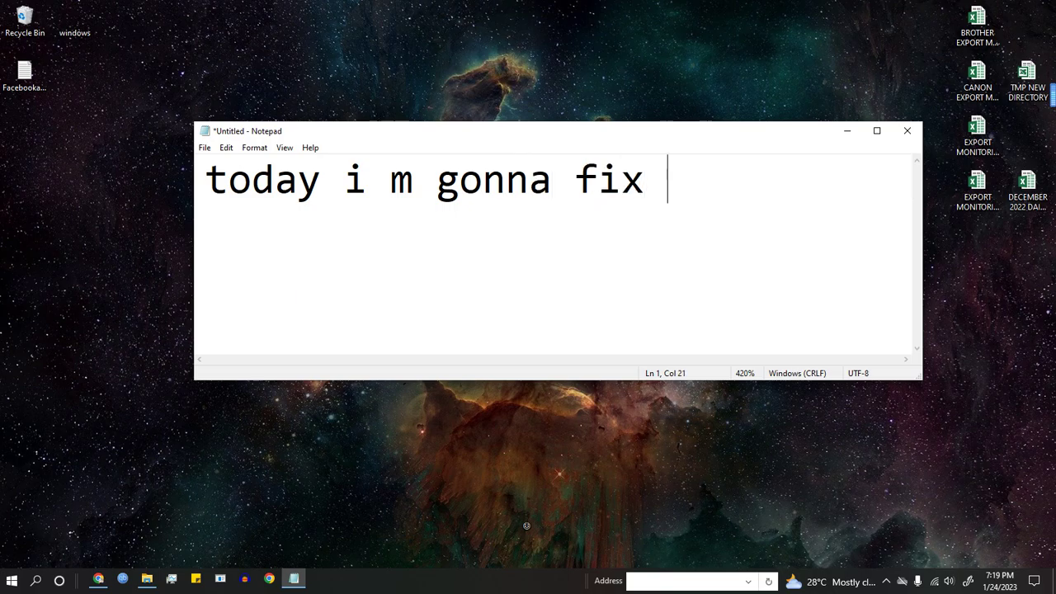
# - Complete the note's line so it reads "today i m gonna fix incredibox need to run on steam"
pyautogui.write('incredib')
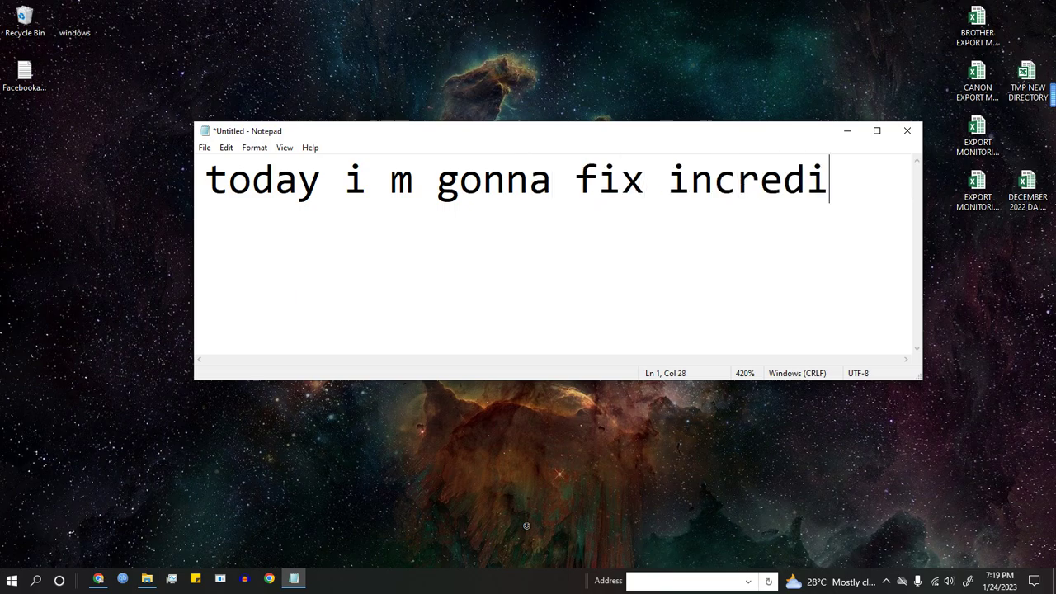
pyautogui.write('ox need')
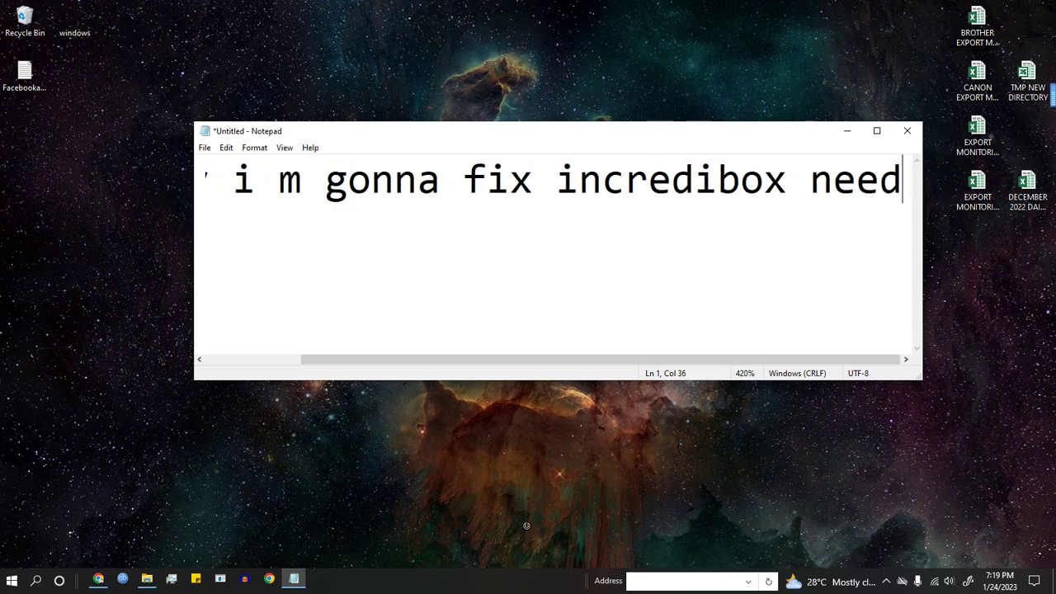
pyautogui.write(' to rin')
pyautogui.press('BackSpace')
pyautogui.press('BackSpace')
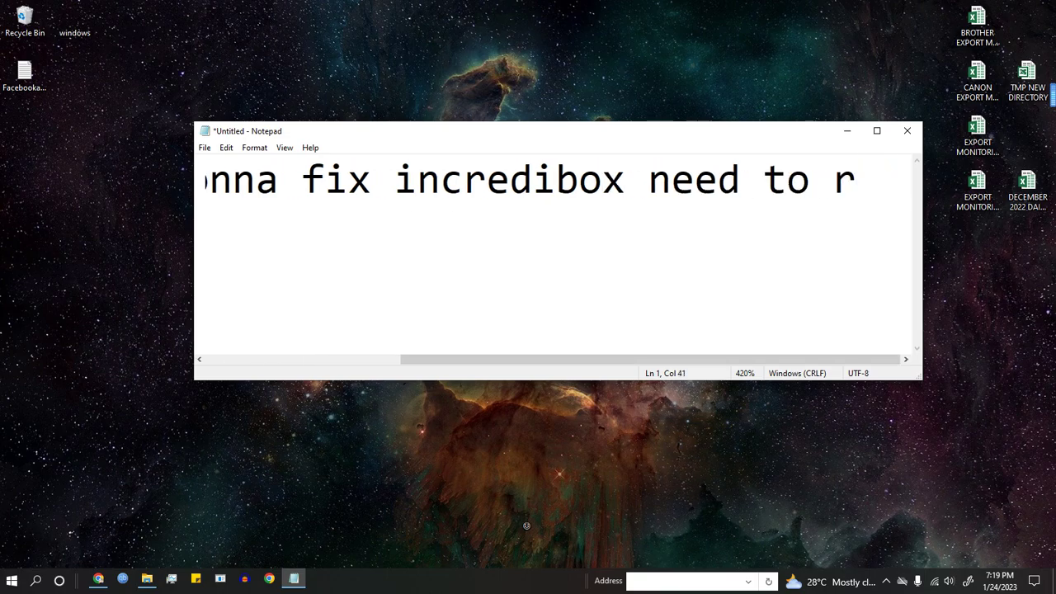
pyautogui.write('un on steam')
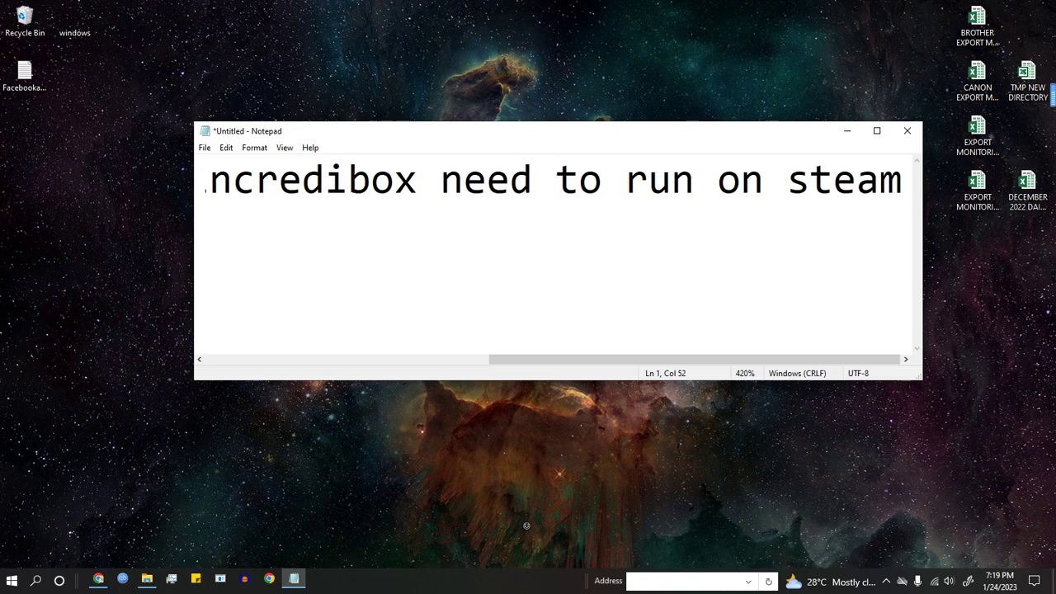
pyautogui.hotkey('ctrl', '-')
pyautogui.hotkey('ctrl', '-')
pyautogui.hotkey('ctrl', '-')
pyautogui.hotkey('ctrl', '-')
pyautogui.hotkey('ctrl', '-')
pyautogui.hotkey('ctrl', '-')
pyautogui.hotkey('ctrl', '-')
pyautogui.hotkey('ctrl', '-')
pyautogui.hotkey('ctrl', '-')
pyautogui.hotkey('ctrl', '-')
pyautogui.hotkey('ctrl', '-')
pyautogui.hotkey('ctrl', '-')
pyautogui.hotkey('ctrl', '-')
pyautogui.hotkey('ctrl', '-')
pyautogui.hotkey('ctrl', '-')
pyautogui.hotkey('ctrl', '-')
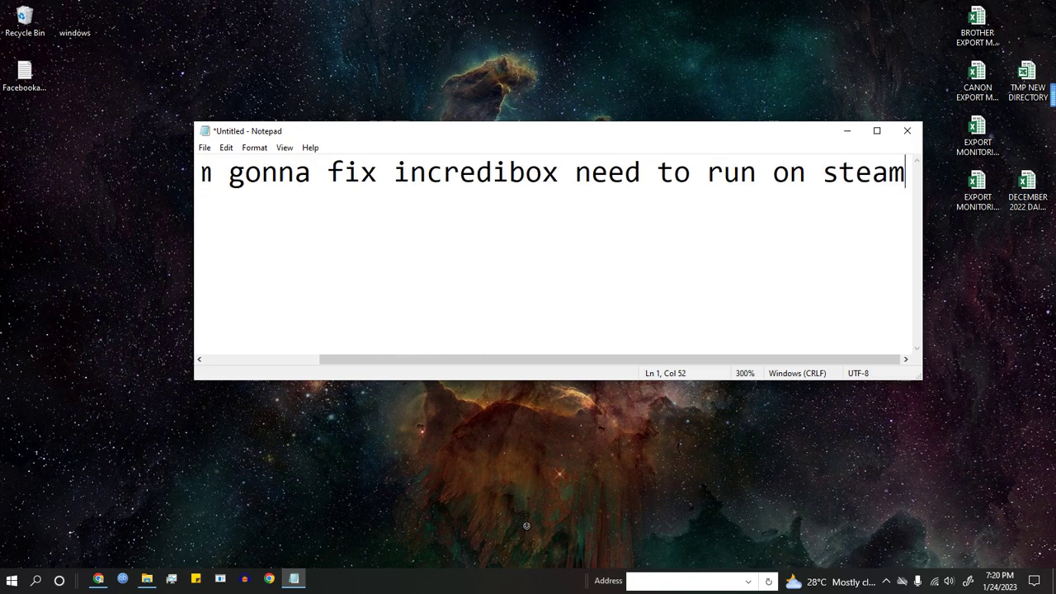
pyautogui.hotkey('ctrl', '-')
pyautogui.hotkey('ctrl', '-')
pyautogui.hotkey('ctrl', '-')
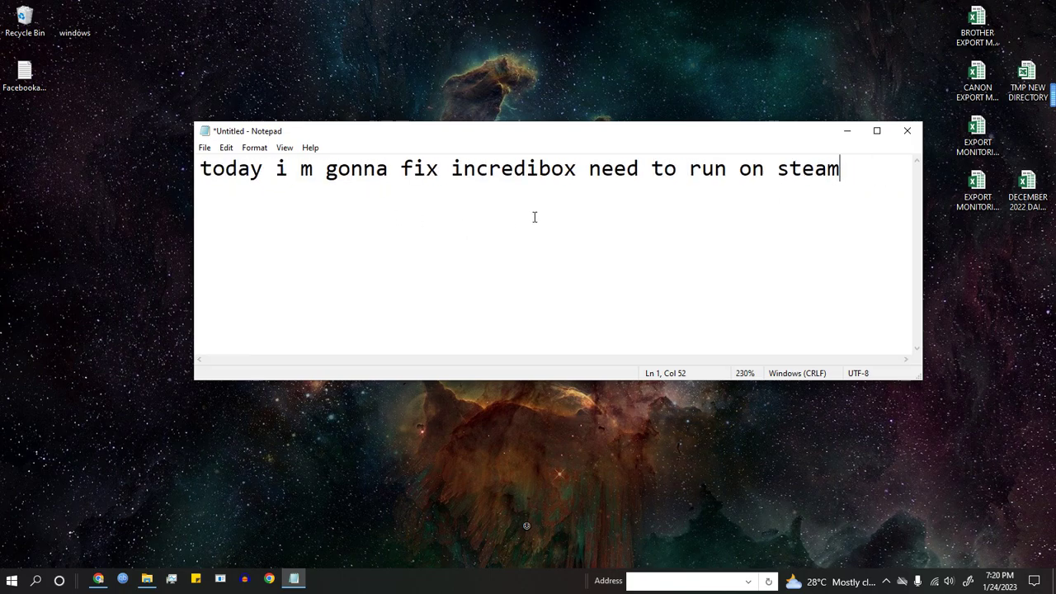
# - Delete all the text in the note and move its window lower on the desktop
pyautogui.hotkey('ctrl', 'a')
pyautogui.press('Delete')
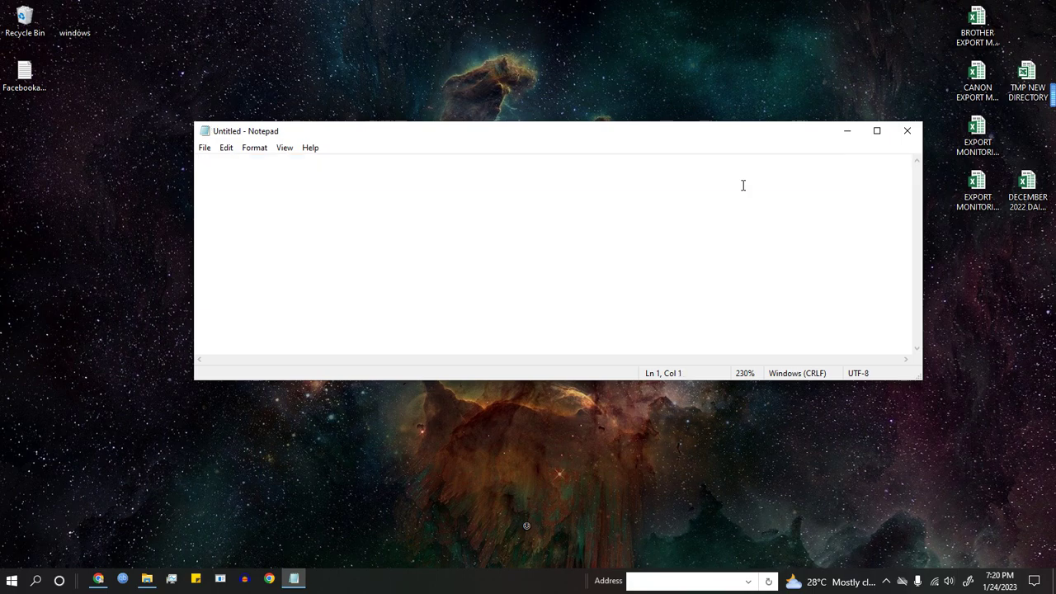
pyautogui.moveTo(396, 134); pyautogui.dragTo(435, 193)
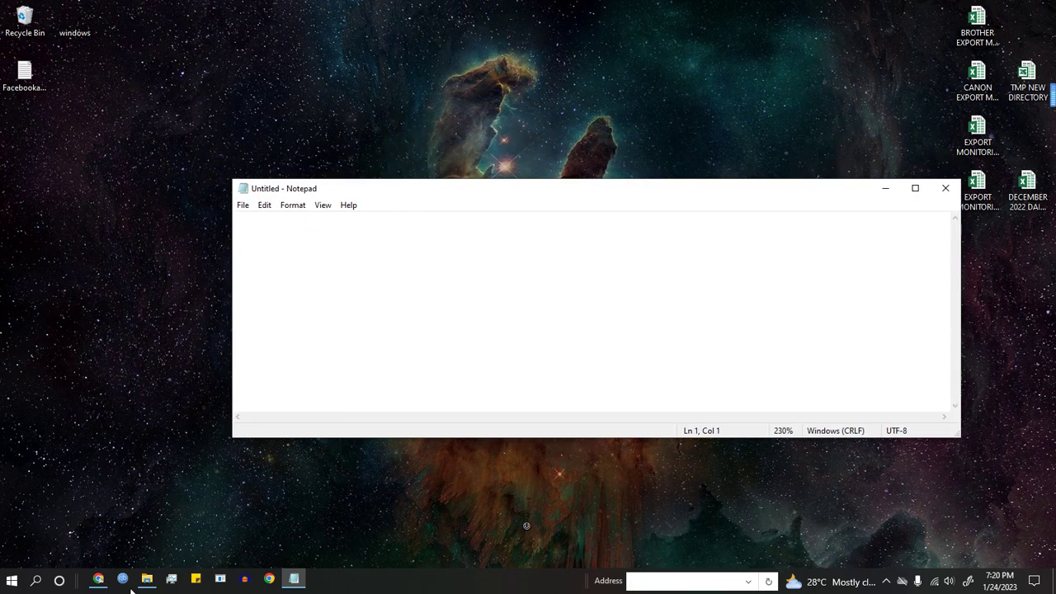
# - Look over the files in the Incredibox game folder in File Explorer, then minimize it
pyautogui.click(147, 578)
pyautogui.click(584, 257)
pyautogui.moveTo(594, 355); pyautogui.dragTo(579, 203)
pyautogui.click(583, 433)
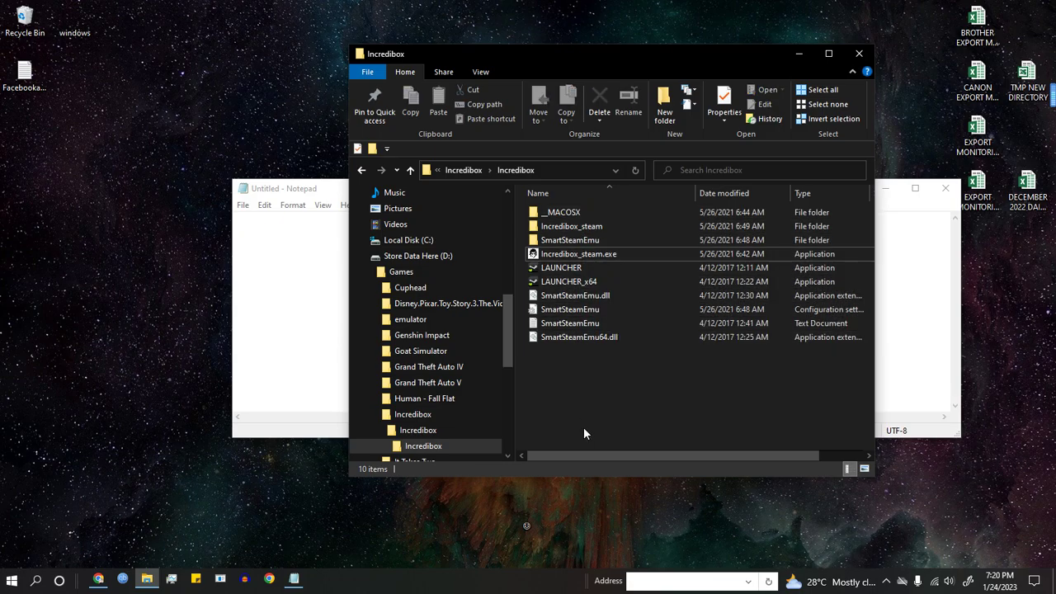
pyautogui.click(798, 54)
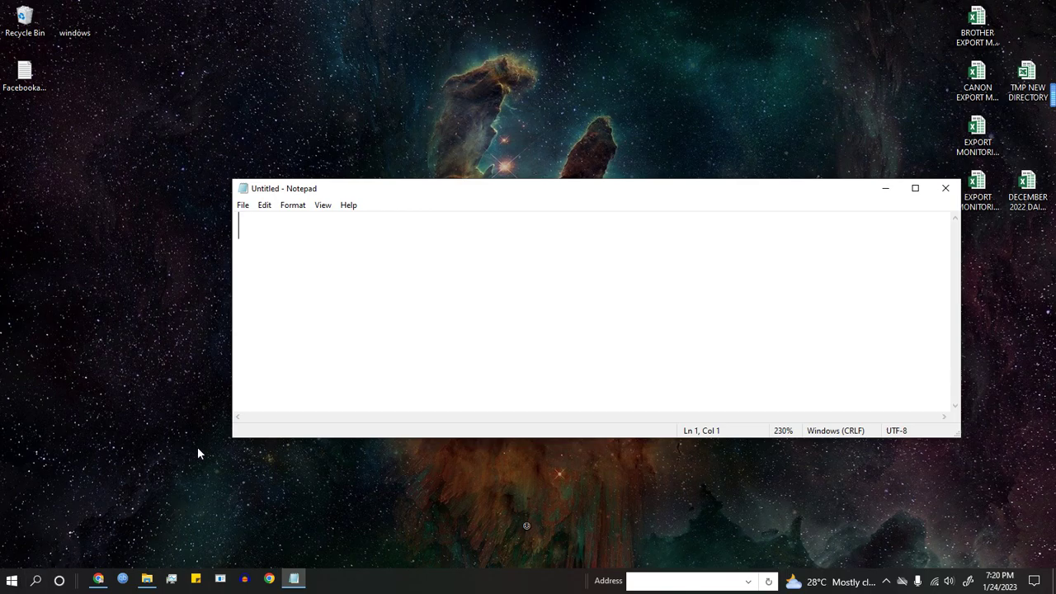
# - Write "open txt in search window" in the empty note
pyautogui.write('open')
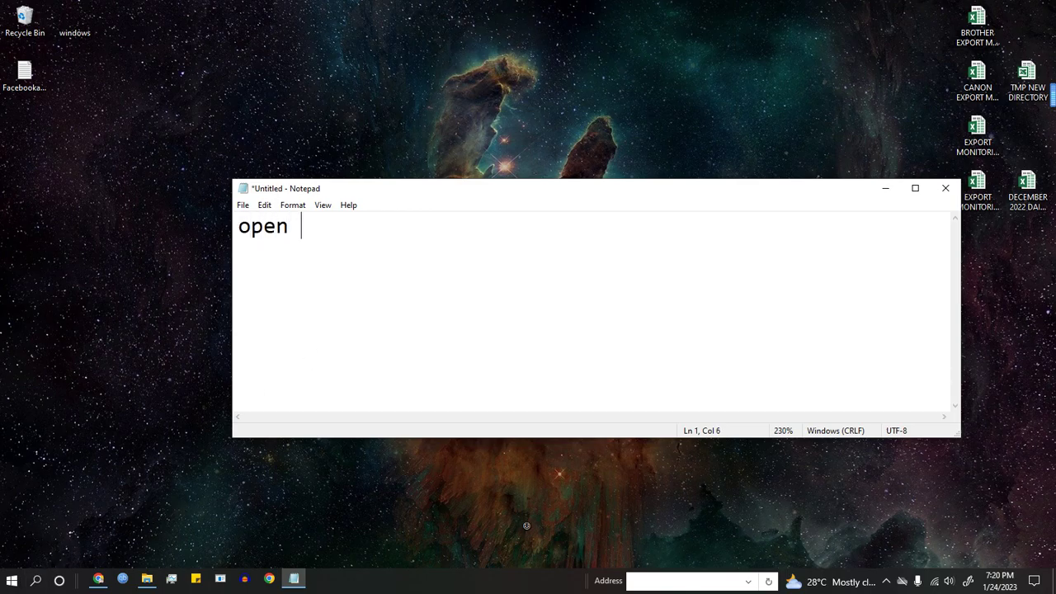
pyautogui.hotkey('ctrl', 'z')
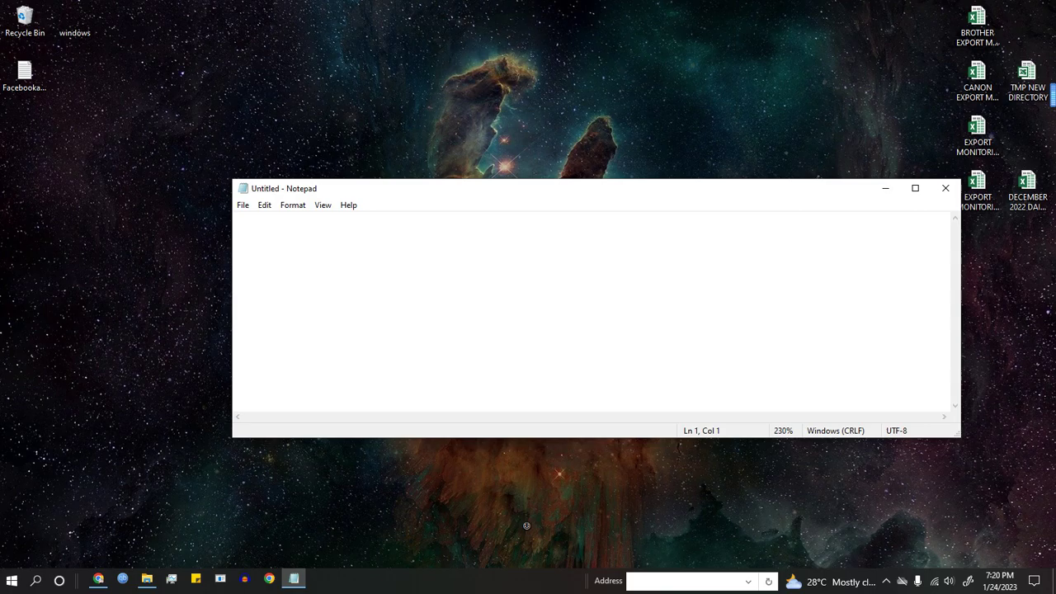
pyautogui.write('op')
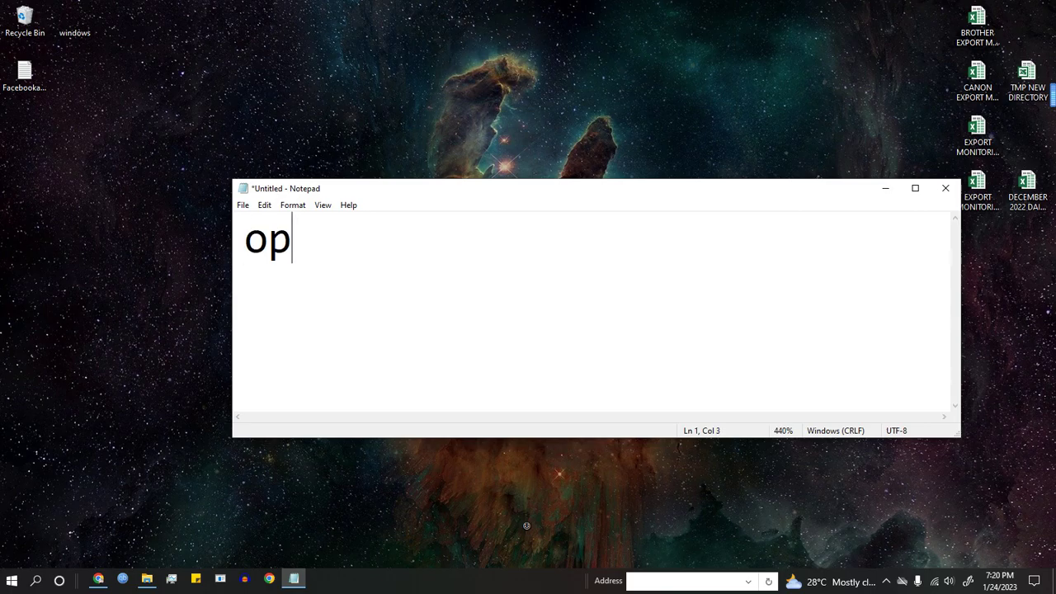
pyautogui.write('en txt im')
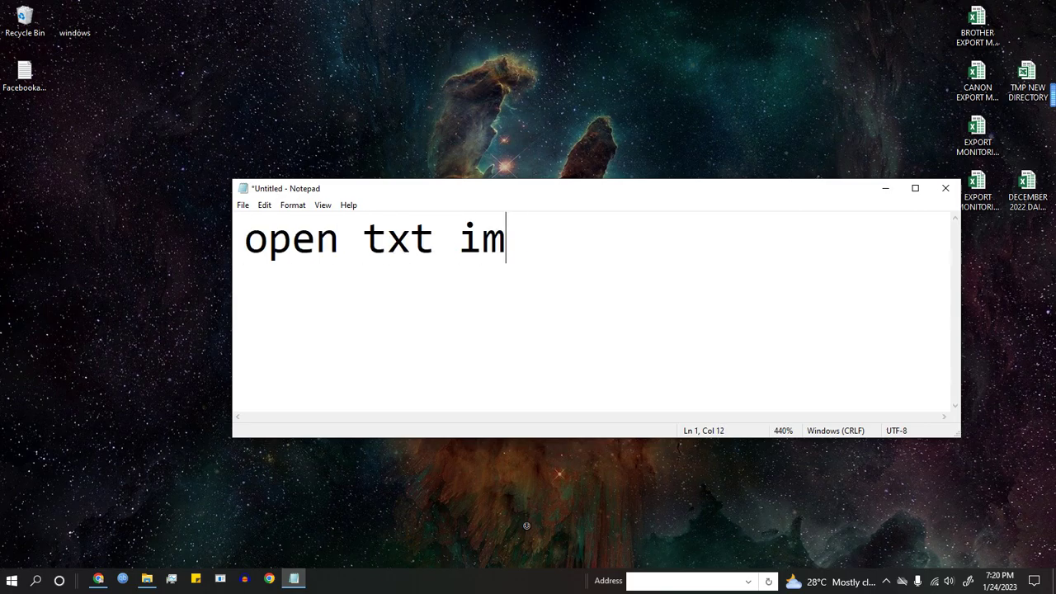
pyautogui.press('BackSpace')
pyautogui.write('n s')
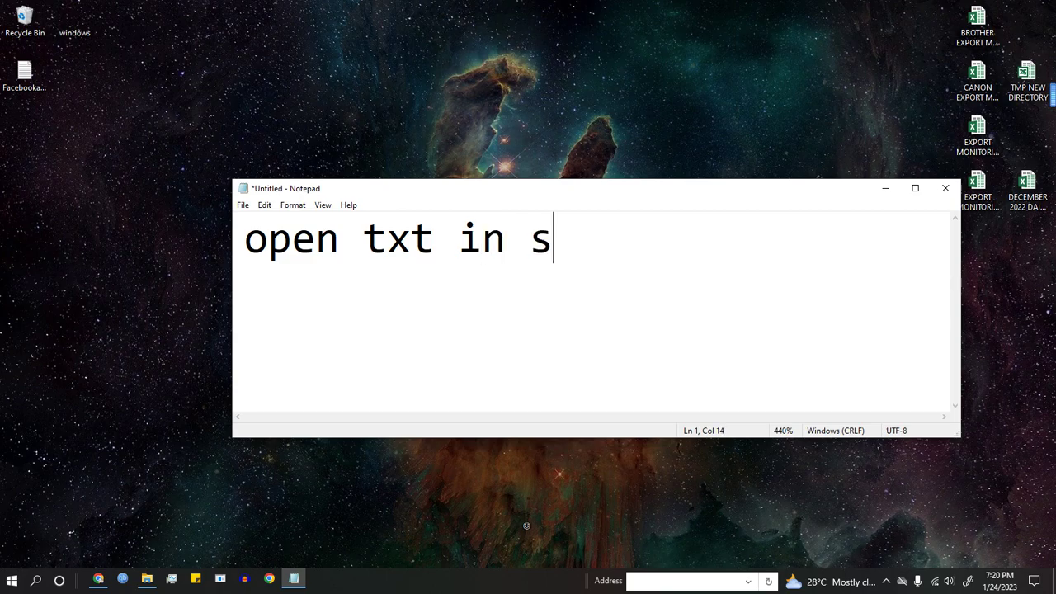
pyautogui.write('earch window')
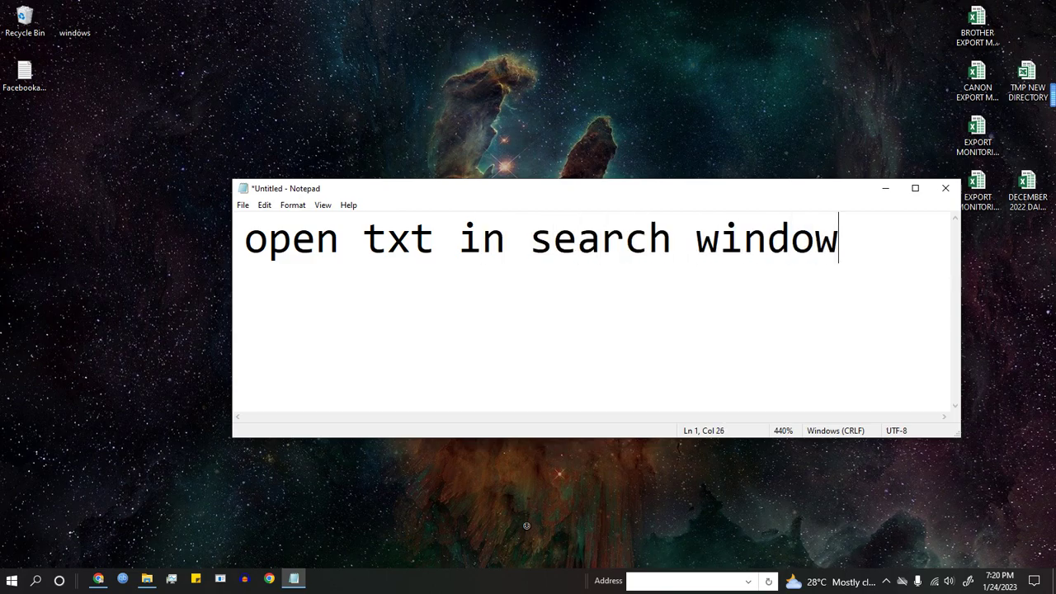
# - Replace the note's text with "dont open it in desktop"
pyautogui.hotkey('ctrl', 'a')
pyautogui.press('BackSpace')
pyautogui.write('dont open it in')
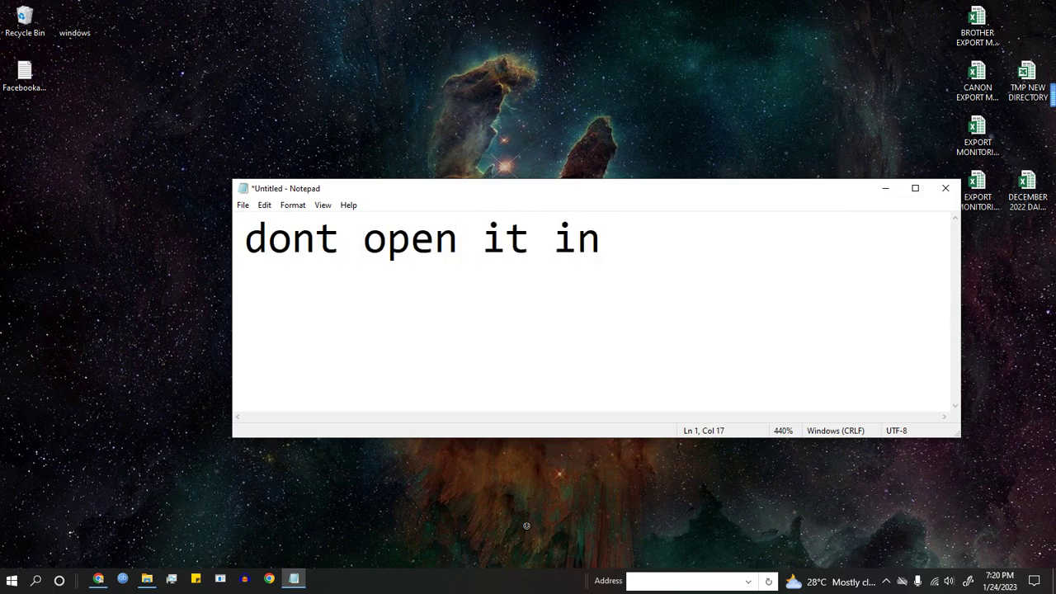
pyautogui.press('BackSpace')
pyautogui.write('win')
pyautogui.press('BackSpace')
pyautogui.press('BackSpace')
pyautogui.press('BackSpace')
pyautogui.write('des')
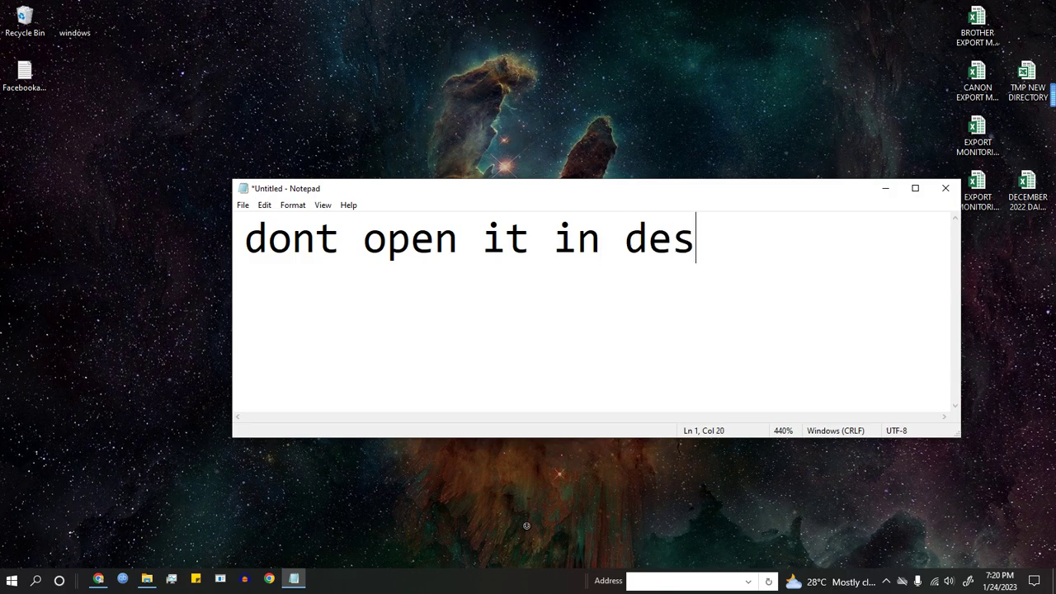
pyautogui.write('tk')
pyautogui.press('BackSpace')
pyautogui.press('BackSpace')
pyautogui.write('ktop')
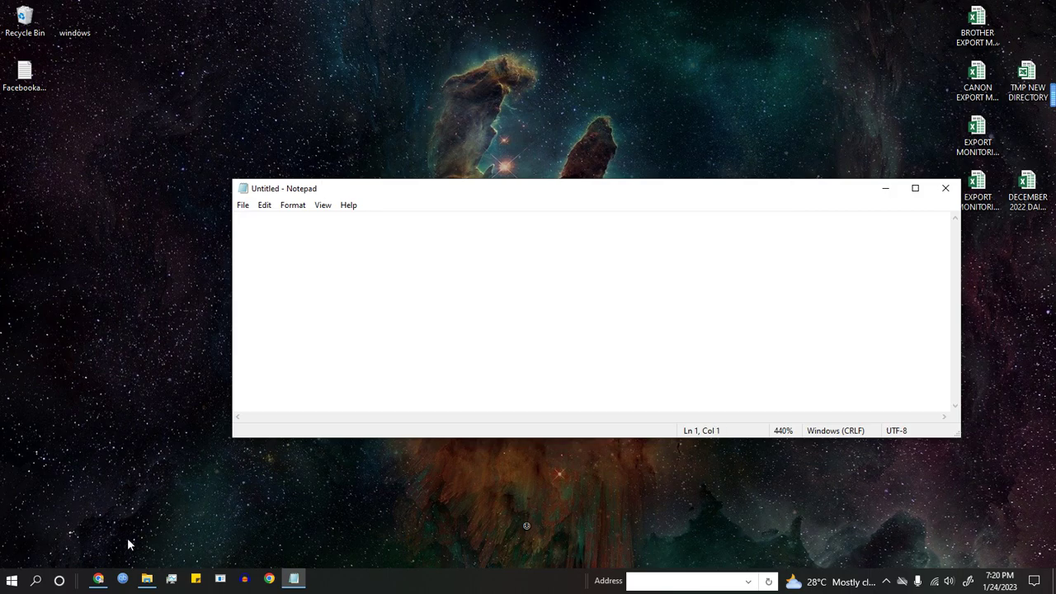
# - Search Windows for "txt", open a second Notepad window and move it aside
pyautogui.click(36, 581)
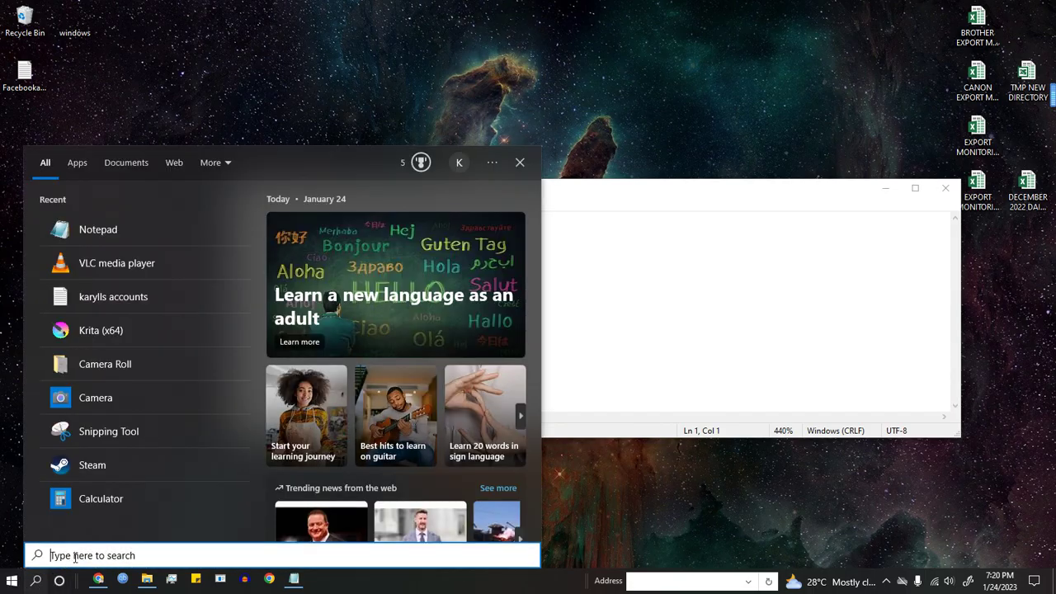
pyautogui.write('txt')
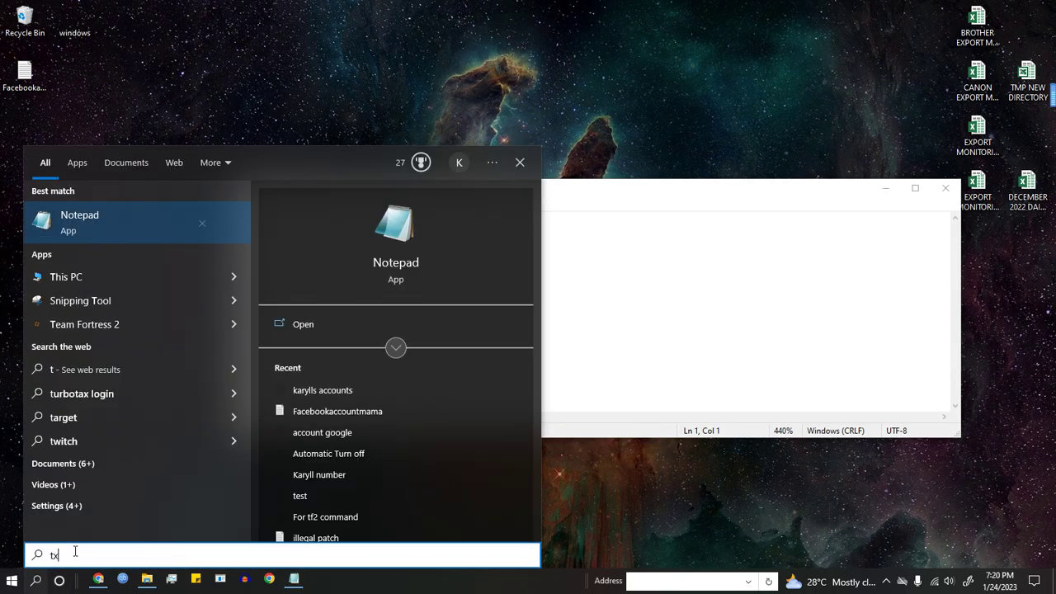
pyautogui.click(99, 221)
pyautogui.moveTo(409, 164); pyautogui.dragTo(509, 173)
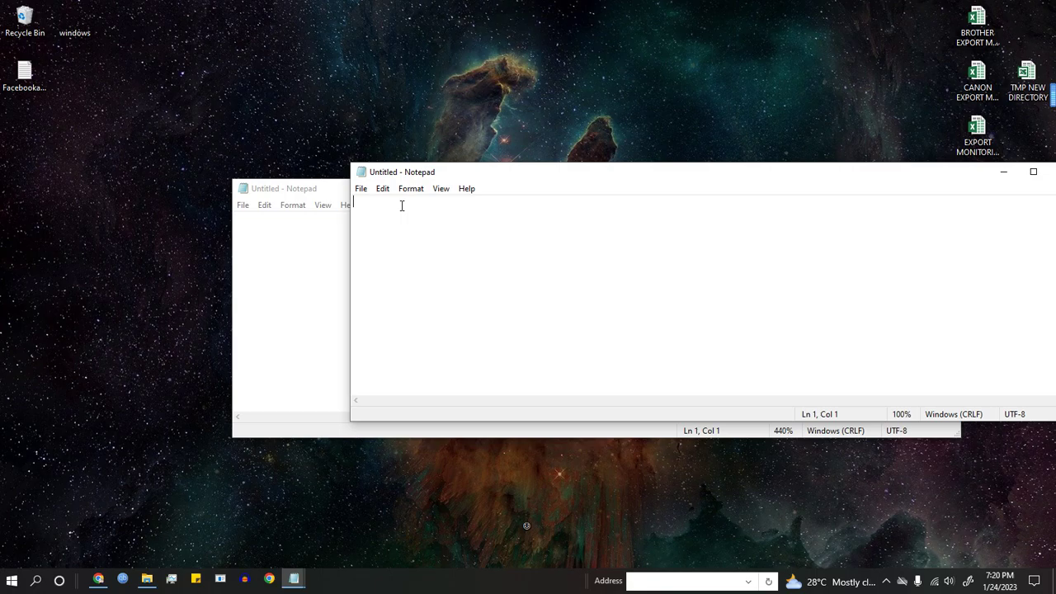
pyautogui.click(317, 183)
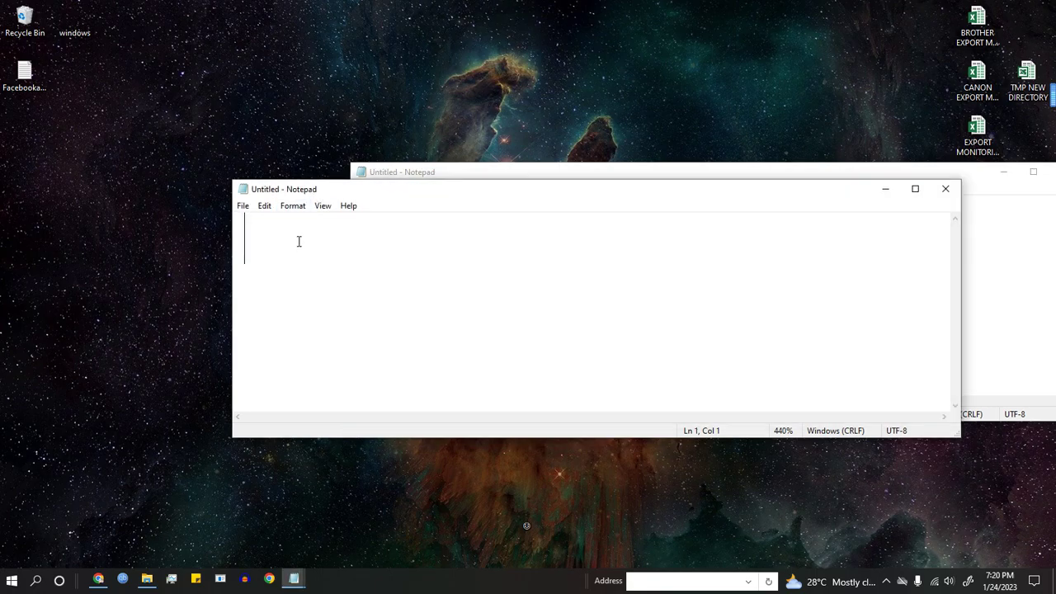
pyautogui.write('then put')
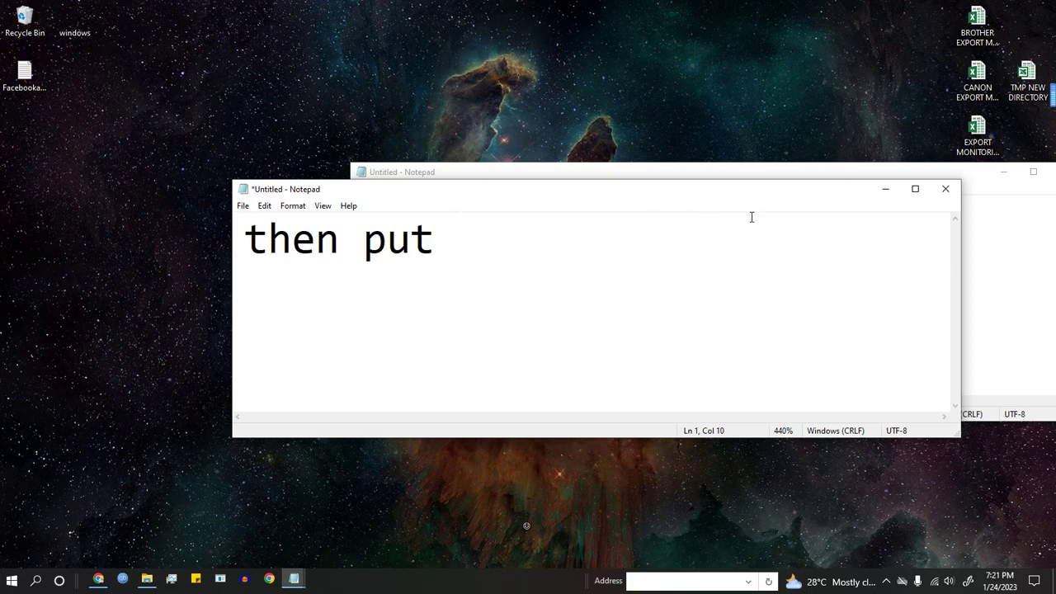
pyautogui.keyDown('ctrl'); pyautogui.scroll(-7, 650, 261); pyautogui.keyUp('ctrl')
pyautogui.keyDown('ctrl'); pyautogui.scroll(-15, 650, 261); pyautogui.keyUp('ctrl')
pyautogui.write('@start Incredibox_steam.exe -arg=arp -log=off -all=ok')
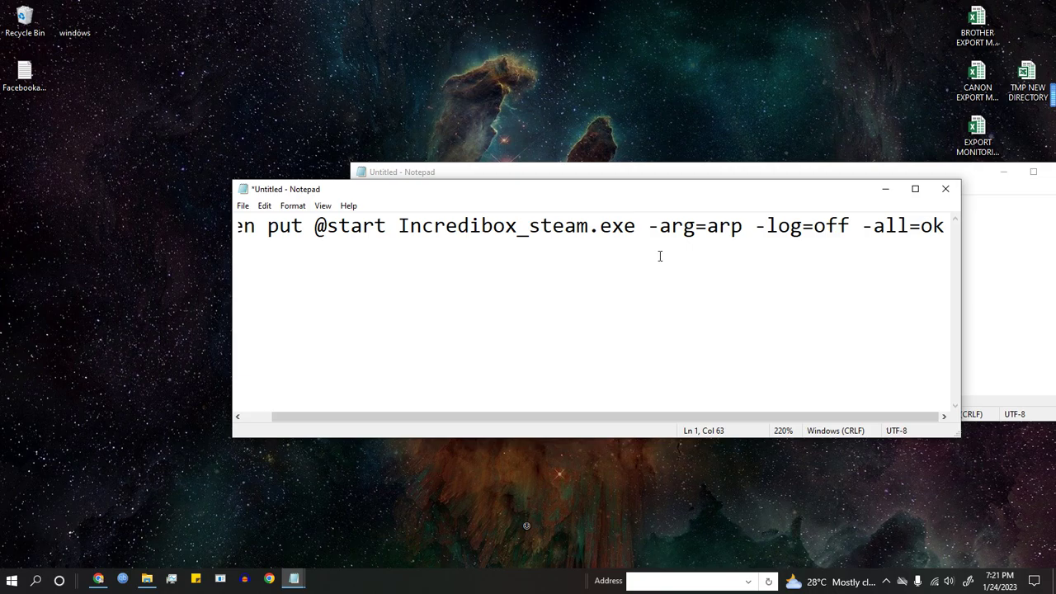
pyautogui.keyDown('ctrl'); pyautogui.scroll(-18, 660, 256); pyautogui.keyUp('ctrl')
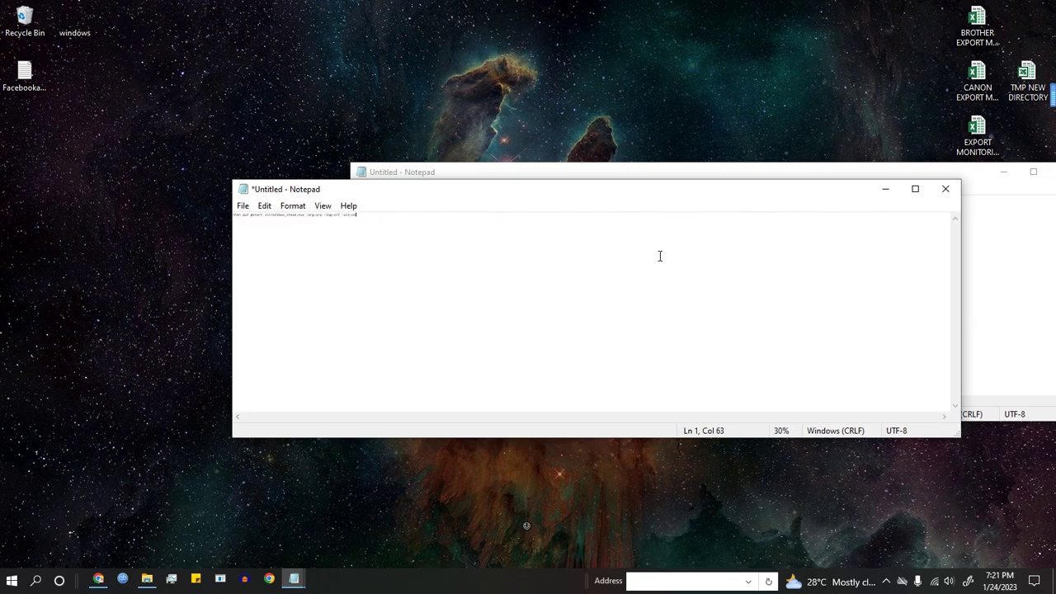
pyautogui.keyDown('ctrl'); pyautogui.scroll(11, 660, 256); pyautogui.keyUp('ctrl')
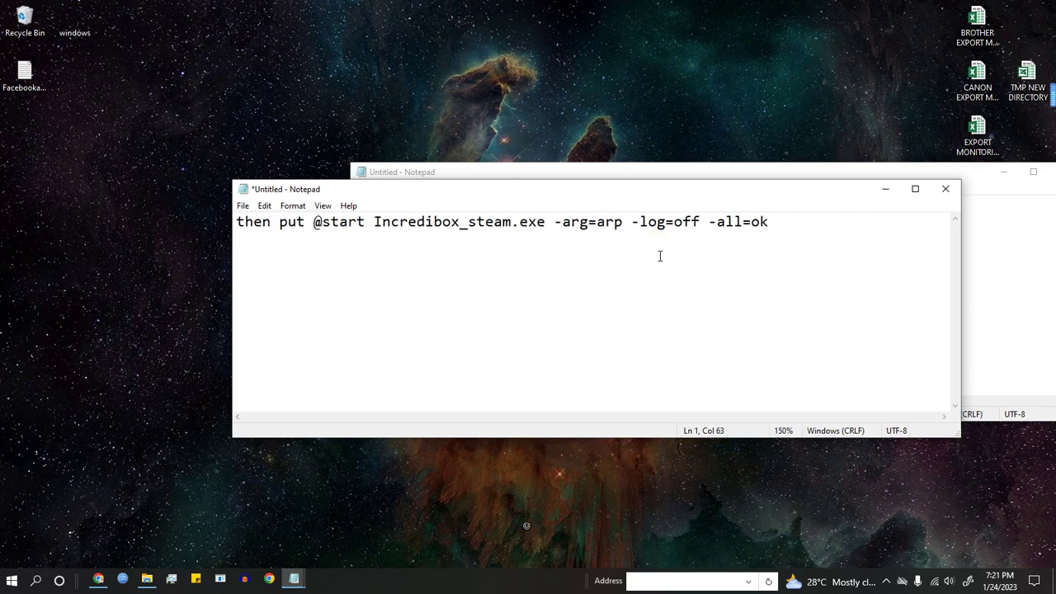
pyautogui.moveTo(314, 223); pyautogui.dragTo(810, 225)
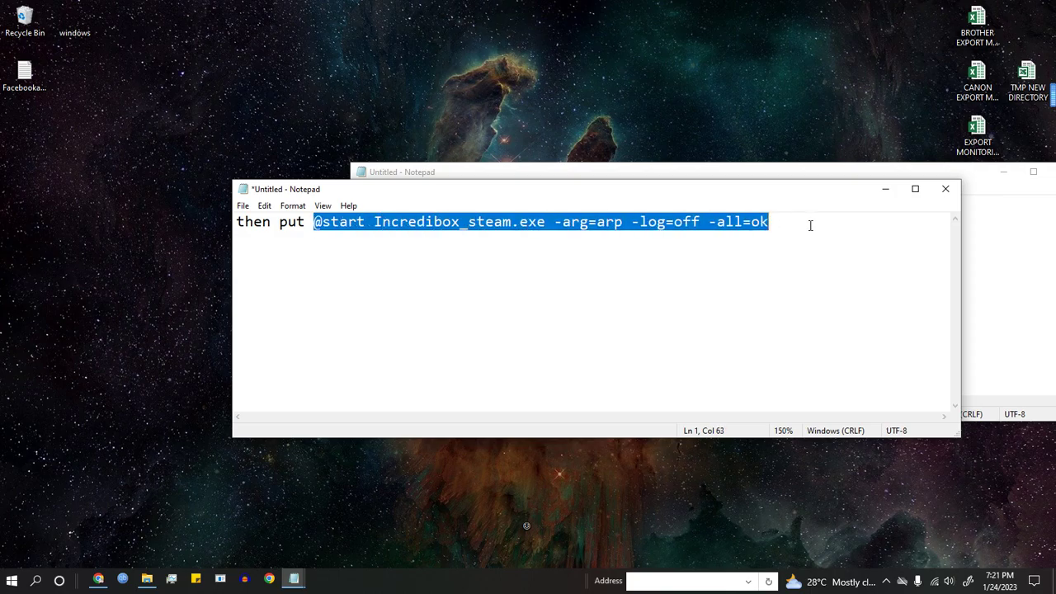
pyautogui.moveTo(459, 198); pyautogui.dragTo(211, 85)
pyautogui.rightClick(227, 109)
pyautogui.click(272, 154)
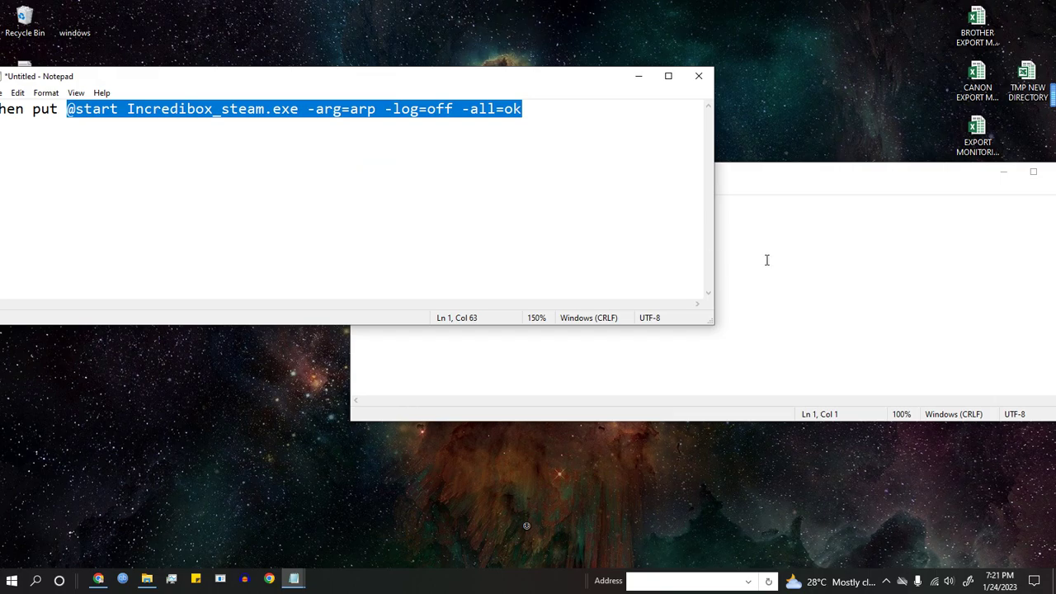
pyautogui.click(700, 252)
pyautogui.rightClick(416, 211)
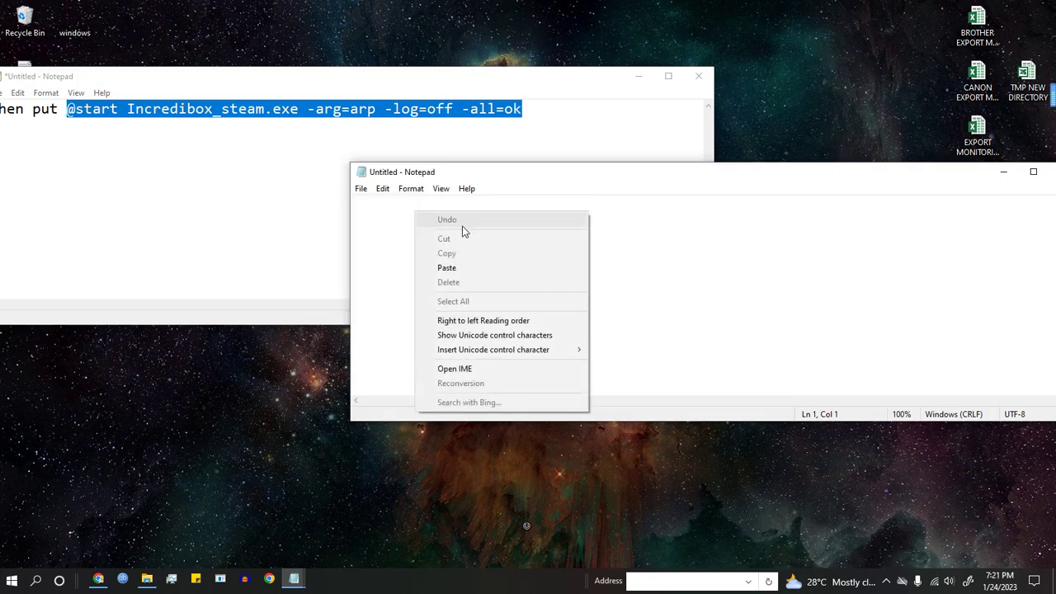
pyautogui.click(481, 266)
pyautogui.moveTo(506, 179); pyautogui.dragTo(397, 149)
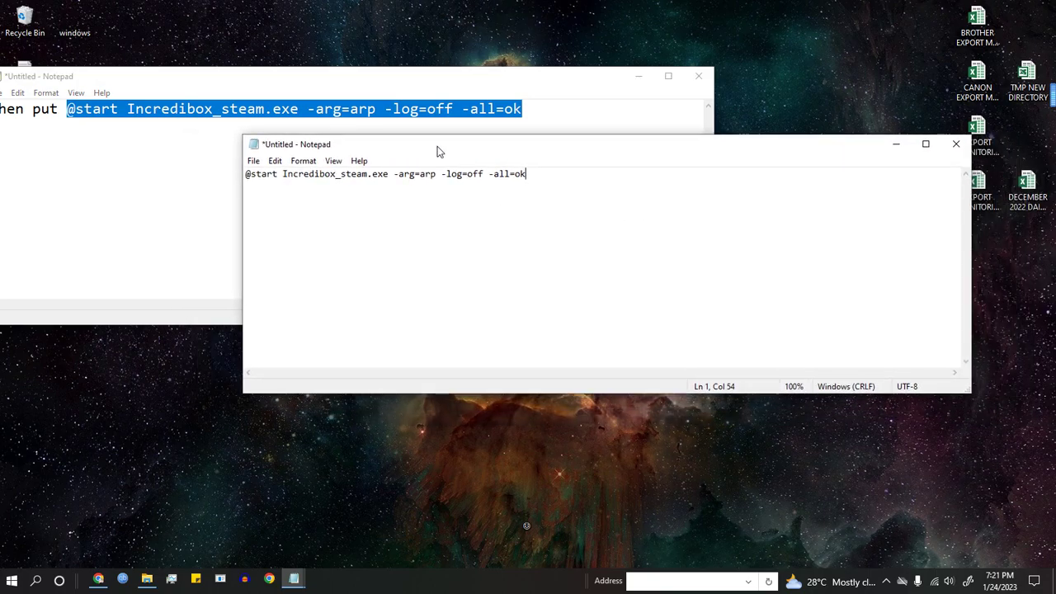
# - Replace the first note's text with "now save it in the game folder where the incredibox.exe is" in enlarged text
pyautogui.click(526, 118)
pyautogui.hotkey('ctrl', 'a')
pyautogui.press('Delete')
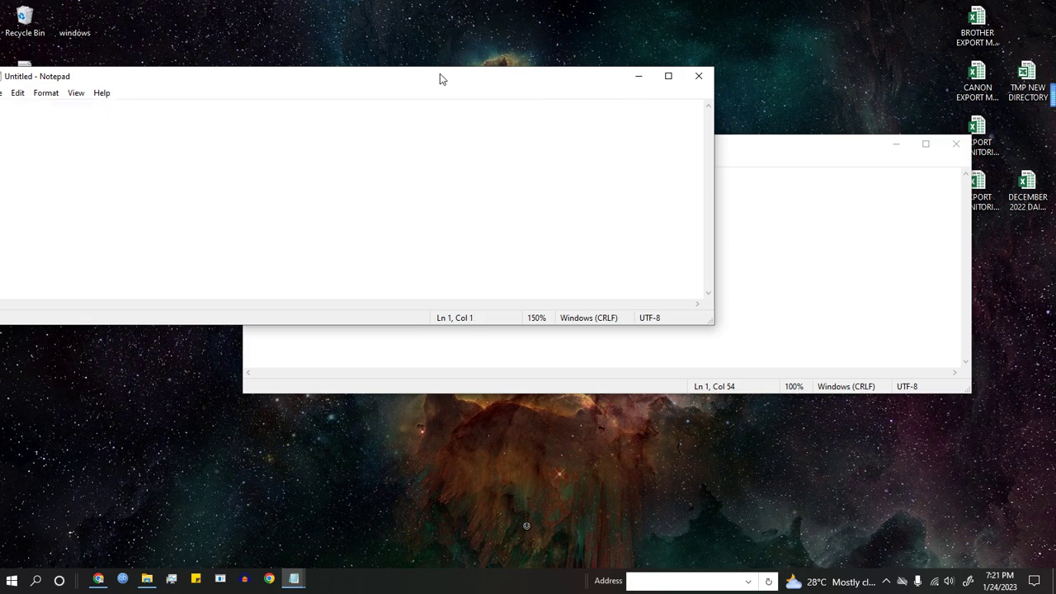
pyautogui.moveTo(439, 78); pyautogui.dragTo(602, 77)
pyautogui.write('no')
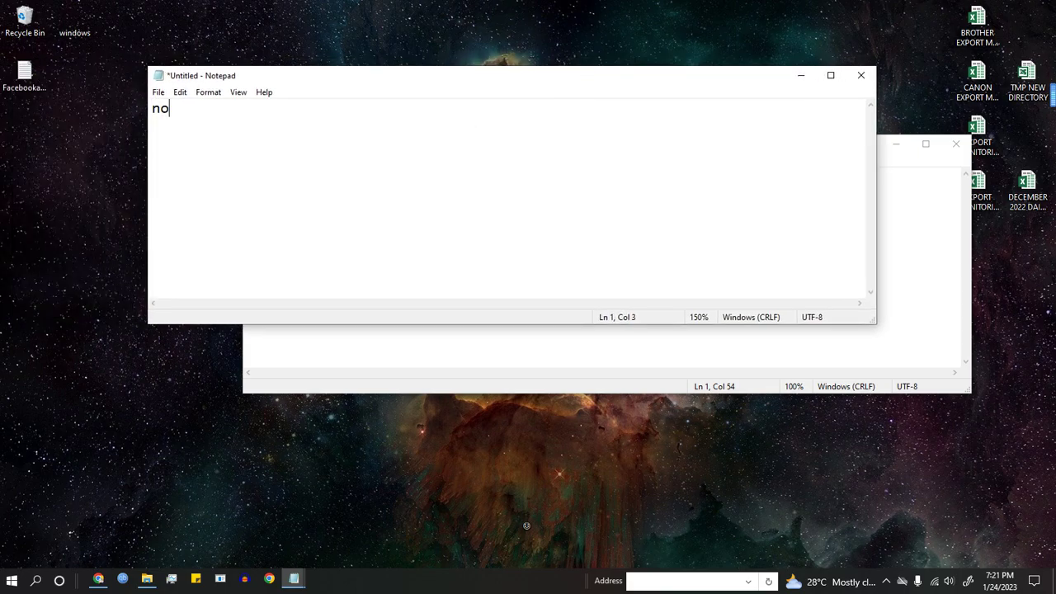
pyautogui.press('BackSpace')
pyautogui.press('BackSpace')
pyautogui.press('BackSpace')
pyautogui.write('now sa')
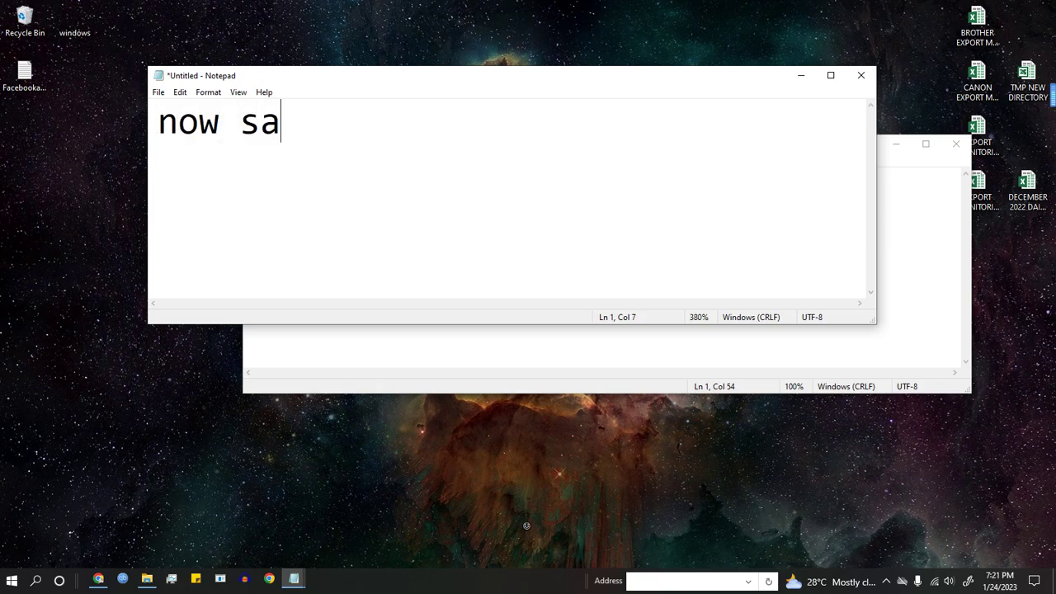
pyautogui.write('ve it inm')
pyautogui.press('BackSpace')
pyautogui.press('BackSpace')
pyautogui.write('t')
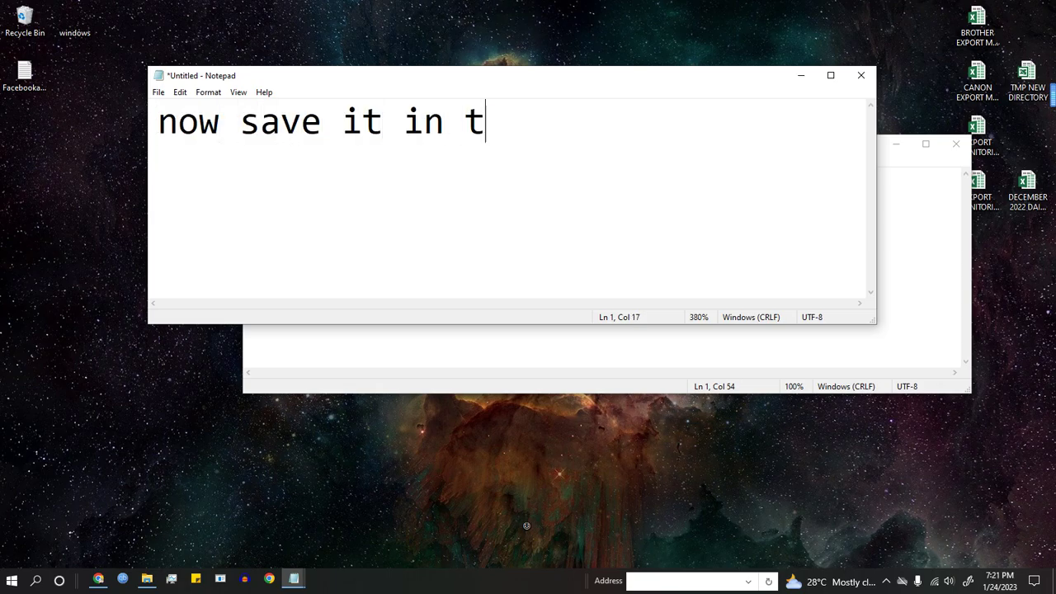
pyautogui.write('he game folder')
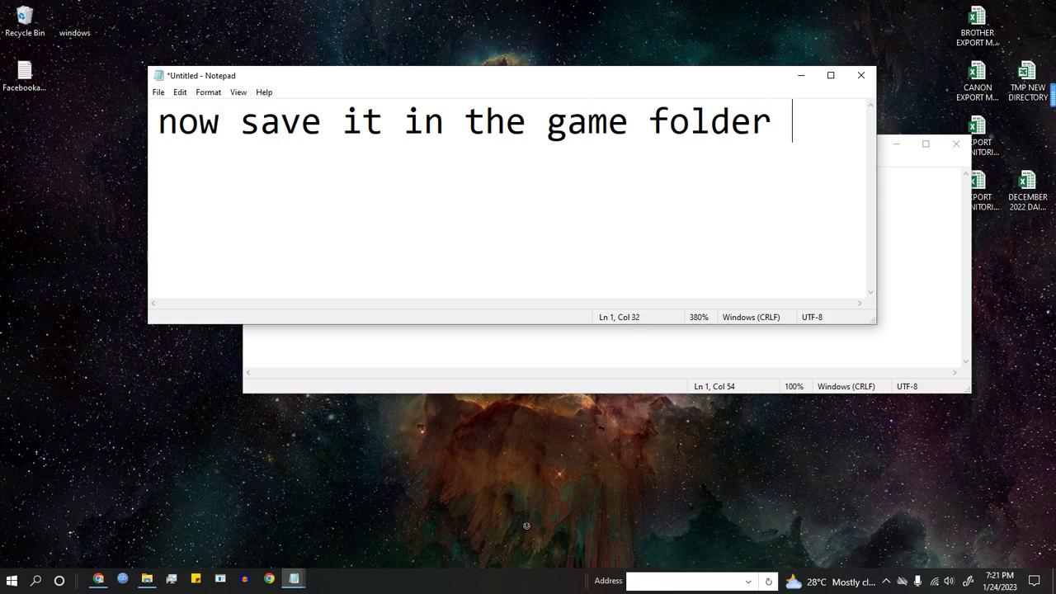
pyautogui.write(' where the ')
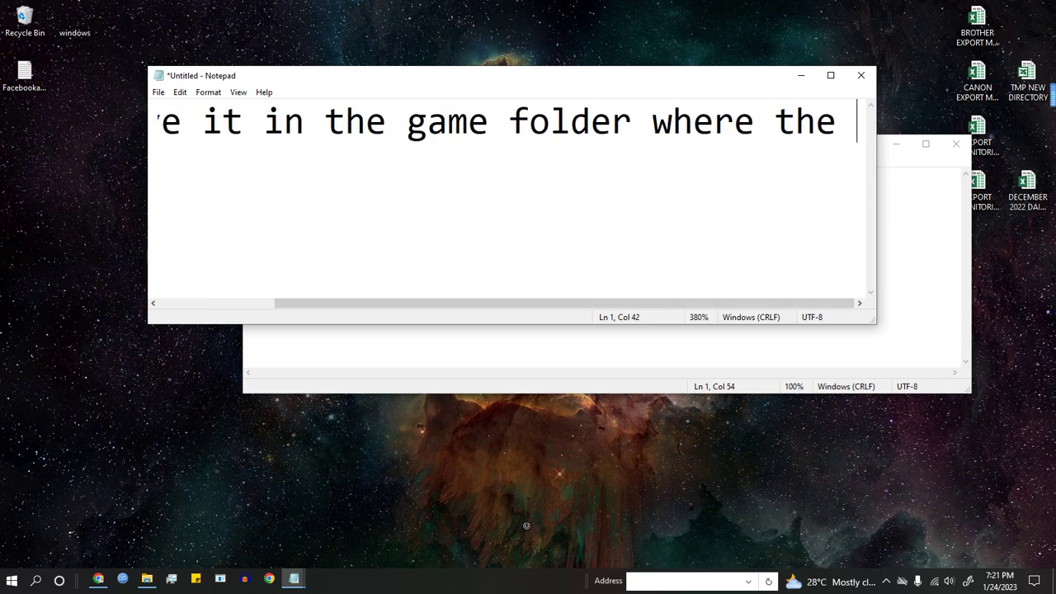
pyautogui.write('incrediv')
pyautogui.press('BackSpace')
pyautogui.write('box .exe is')
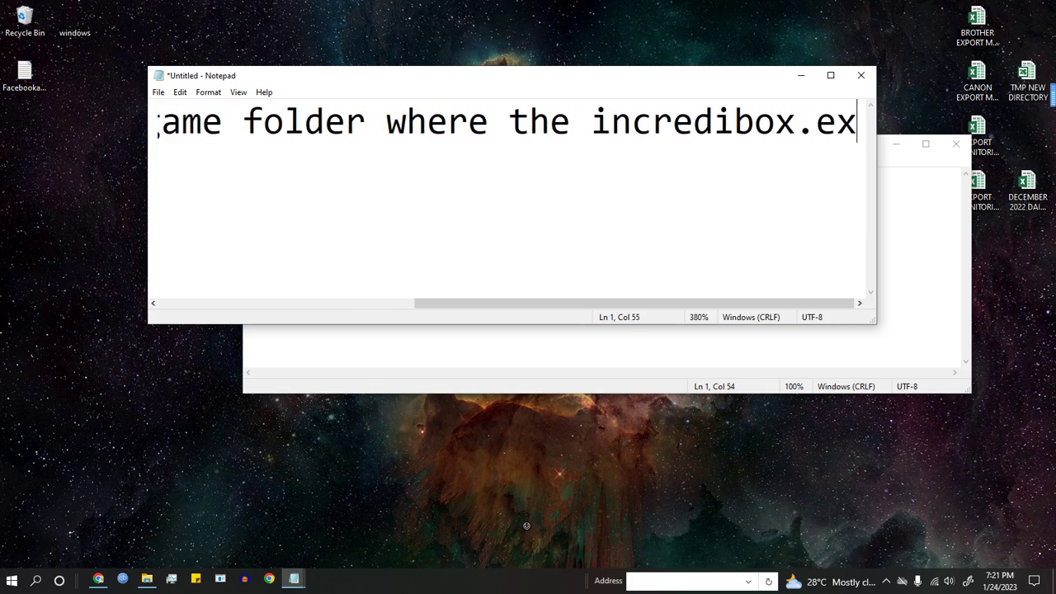
# - Clear the instruction text from the first note and close that note
pyautogui.hotkey('ctrl', 'a')
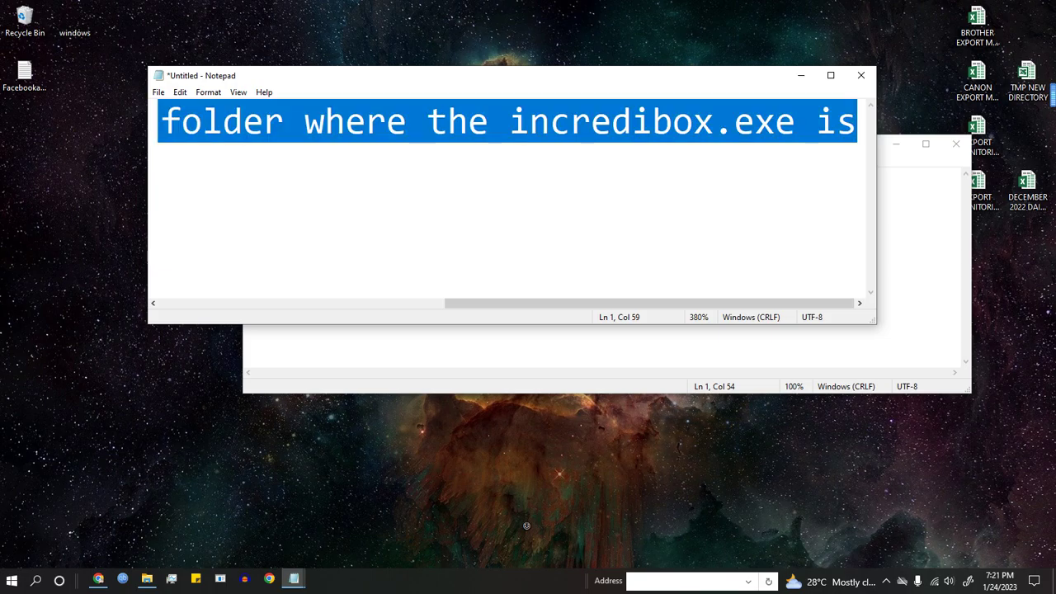
pyautogui.press('BackSpace')
pyautogui.moveTo(458, 80); pyautogui.dragTo(303, 80)
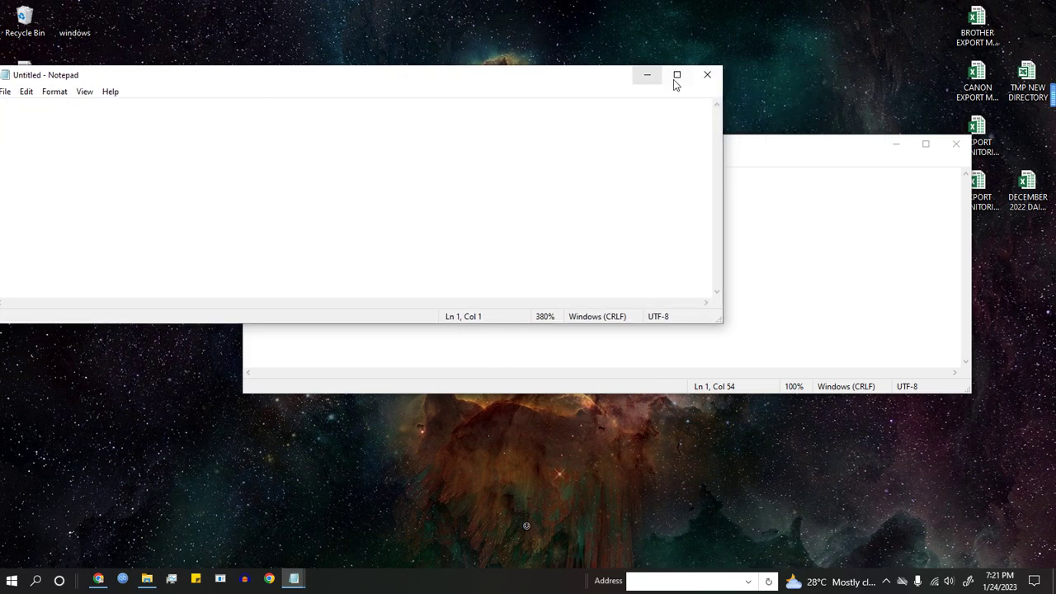
pyautogui.click(701, 81)
# - Start saving the note that holds the launch command and move the Save As dialog so the command is uncovered
pyautogui.moveTo(602, 150); pyautogui.dragTo(478, 128)
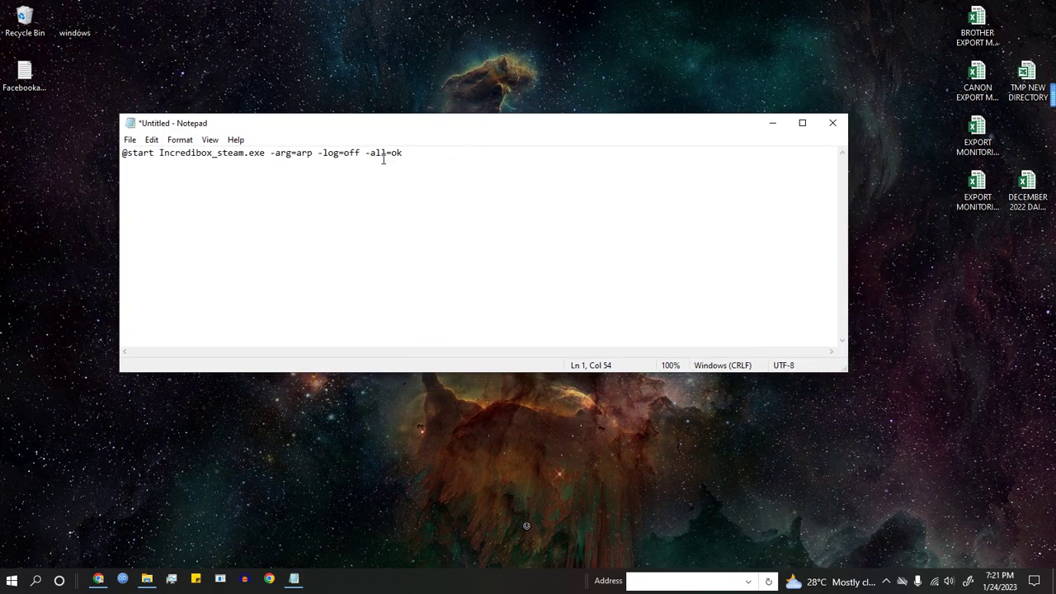
pyautogui.click(832, 123)
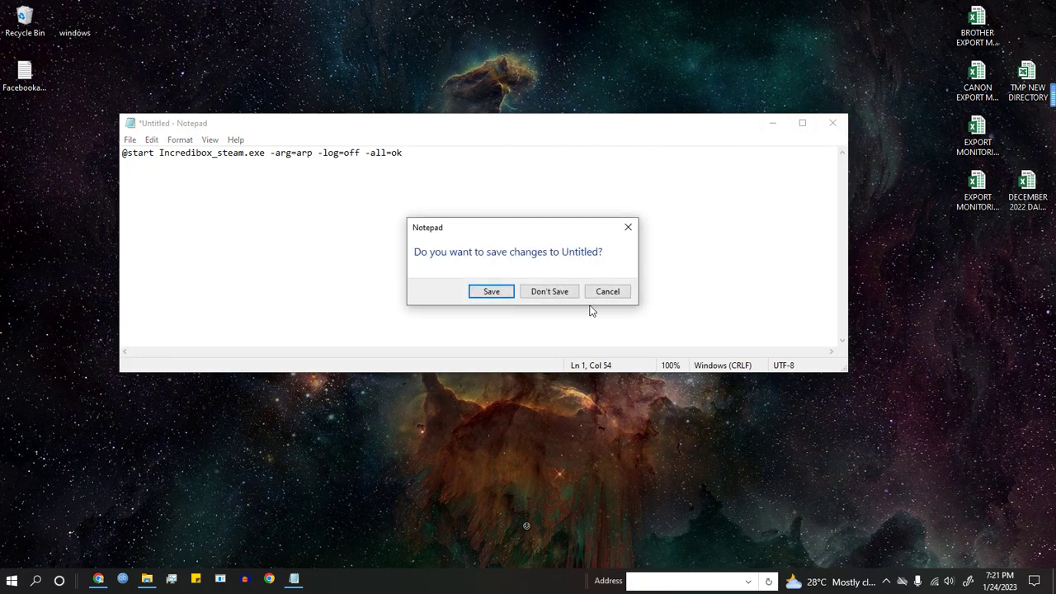
pyautogui.click(492, 292)
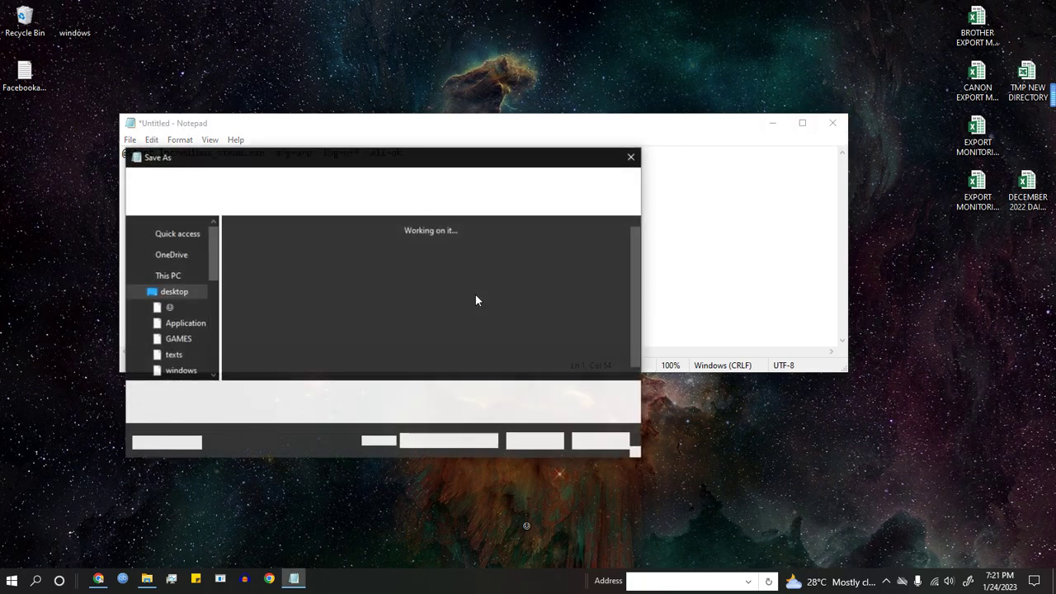
pyautogui.click(233, 396)
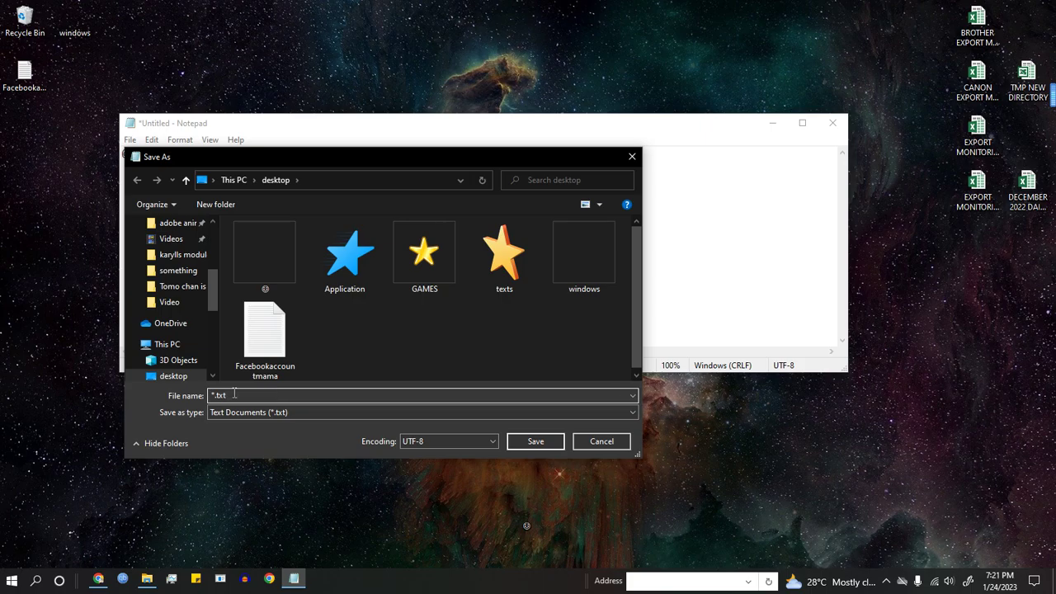
pyautogui.moveTo(394, 156); pyautogui.dragTo(484, 168)
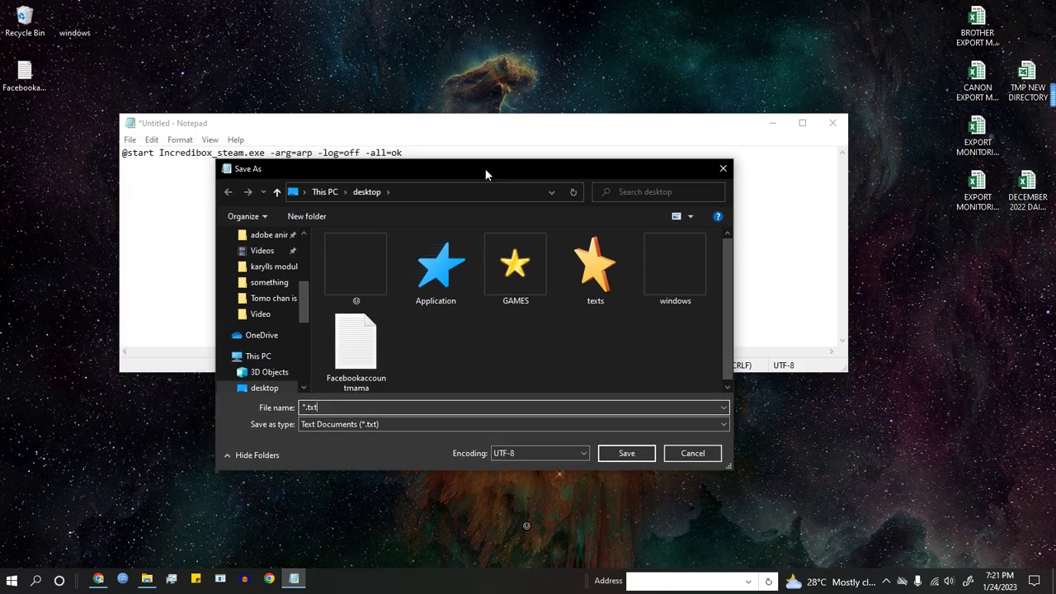
# - Search Windows for "tx", open another Notepad window, write "change txt to .bat" in enlarged text and highlight ".bat"
pyautogui.click(36, 581)
pyautogui.write('tx')
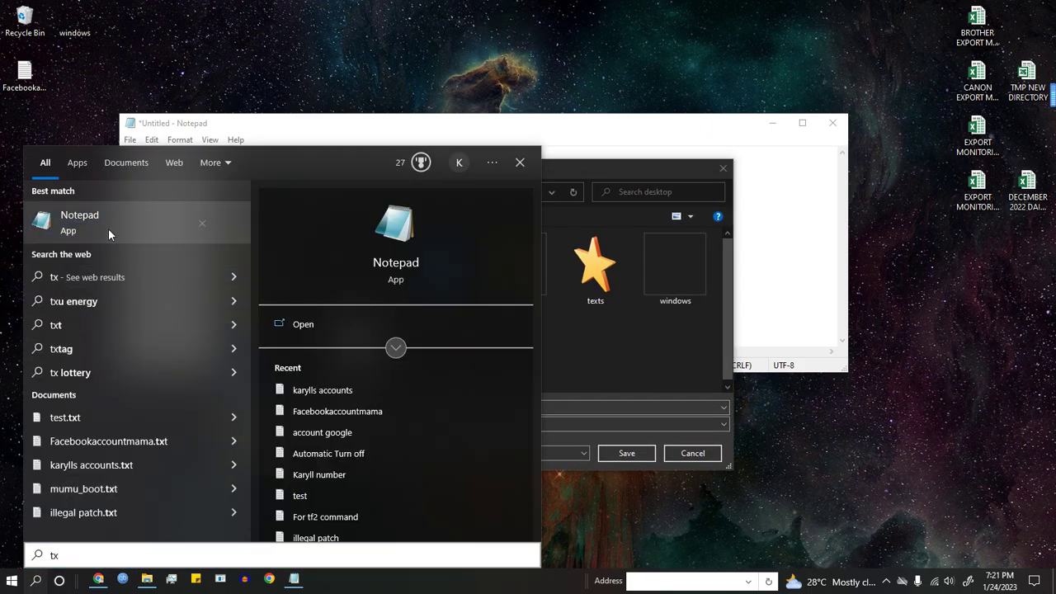
pyautogui.click(108, 228)
pyautogui.moveTo(390, 140); pyautogui.dragTo(723, 212)
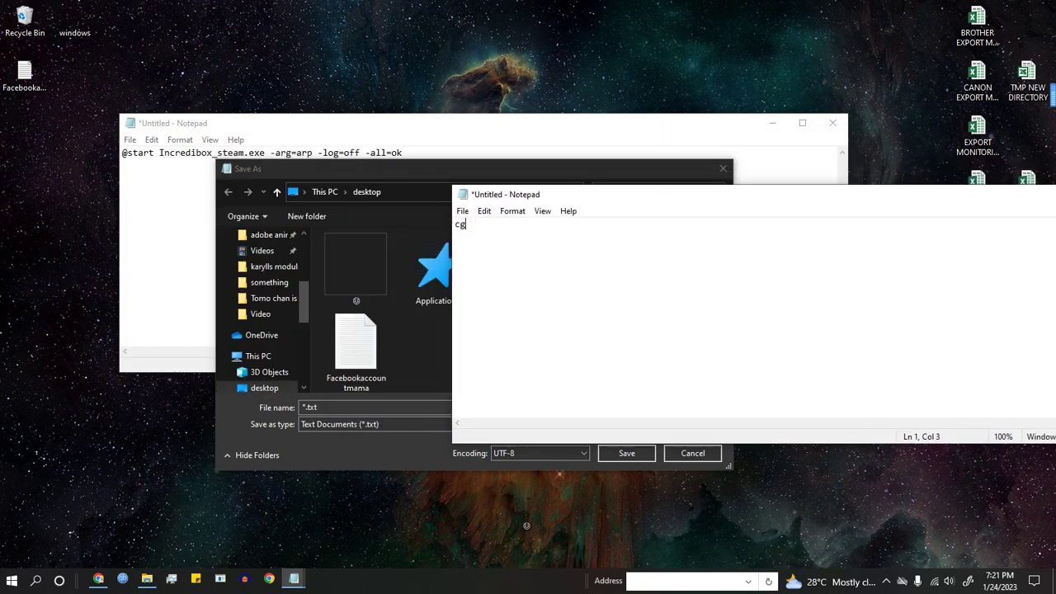
pyautogui.press('BackSpace')
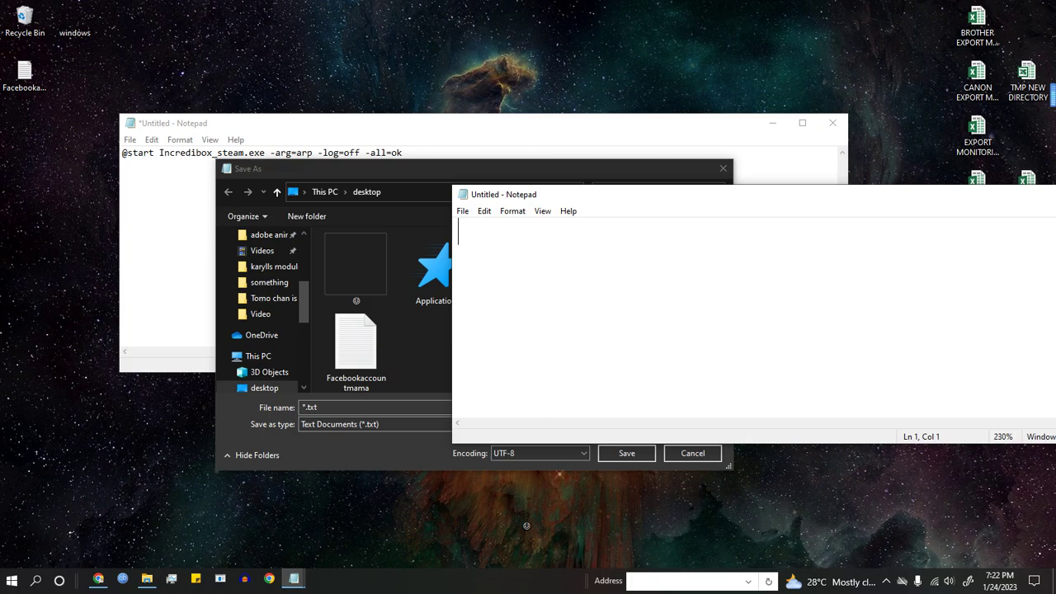
pyautogui.write('change txt')
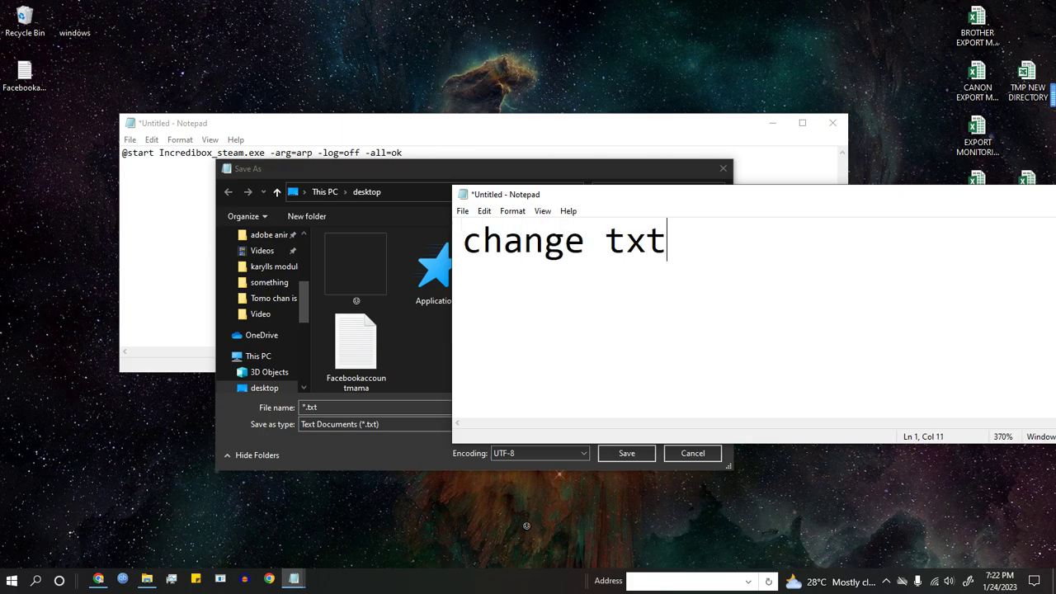
pyautogui.write(' to .bat')
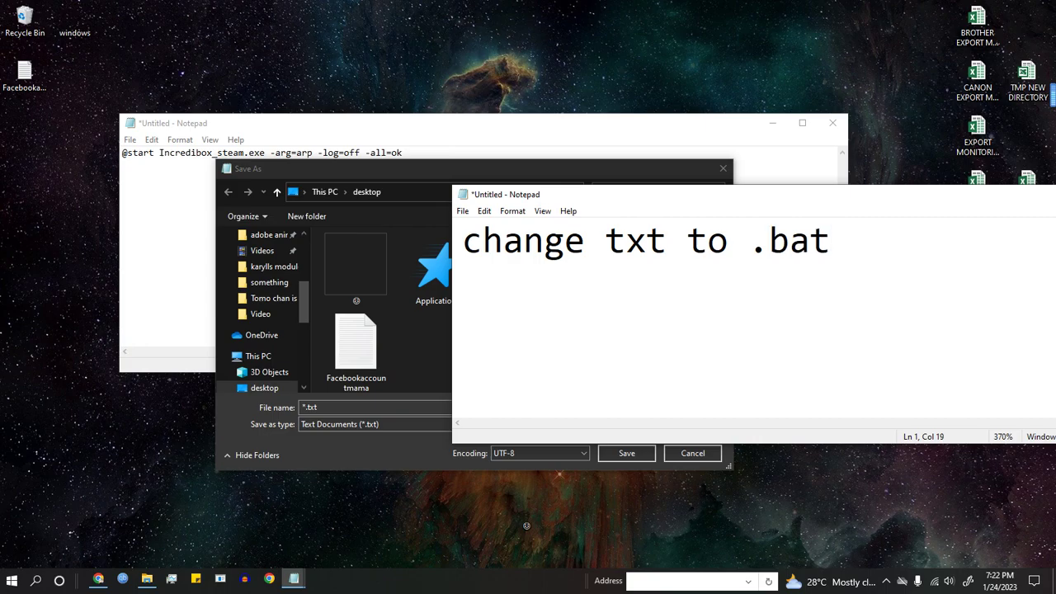
pyautogui.moveTo(841, 235); pyautogui.dragTo(766, 246)
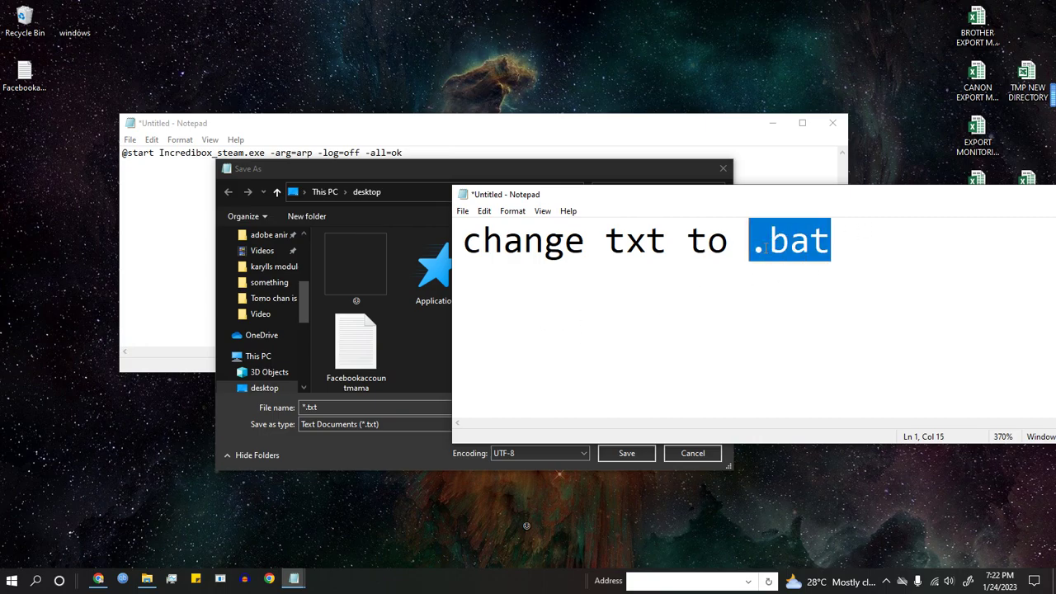
# - Close the "change txt to .bat" note without saving it
pyautogui.moveTo(536, 194); pyautogui.dragTo(185, 201)
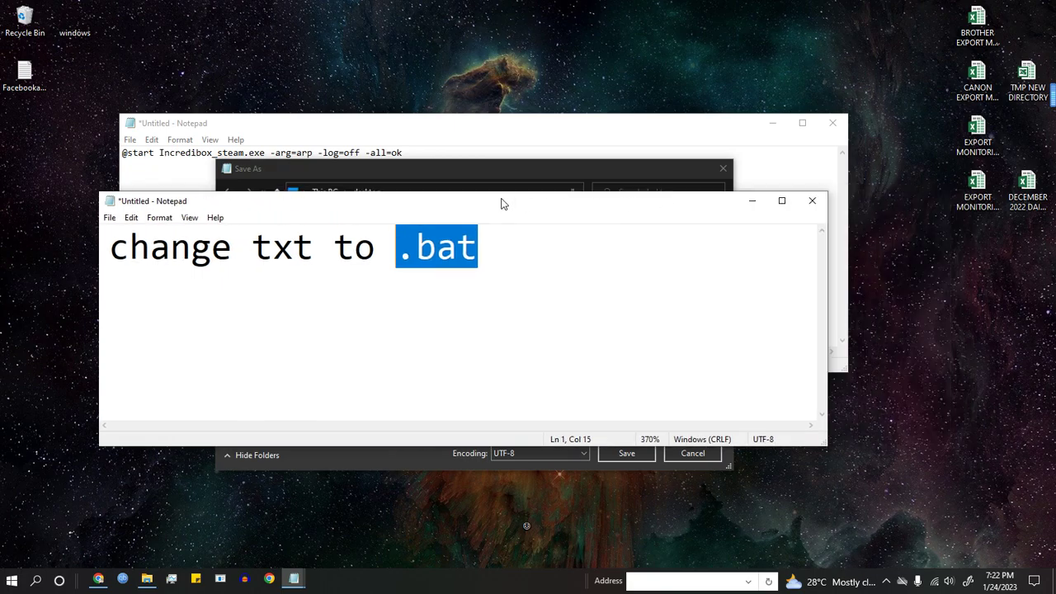
pyautogui.click(813, 202)
pyautogui.click(551, 291)
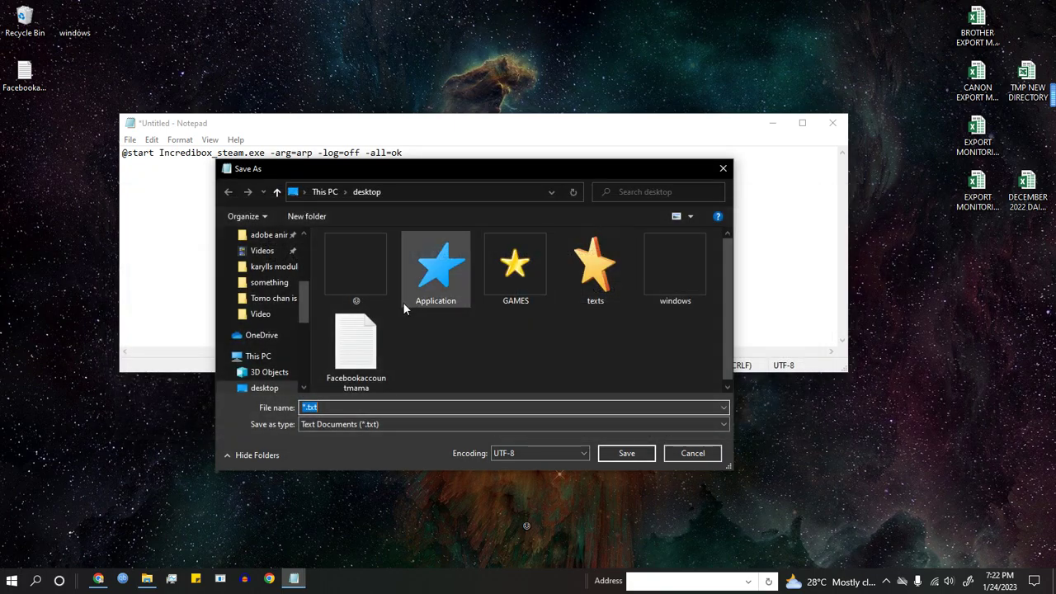
# - Replace the proposed file name for the launch command note with ".bat"
pyautogui.click(326, 406)
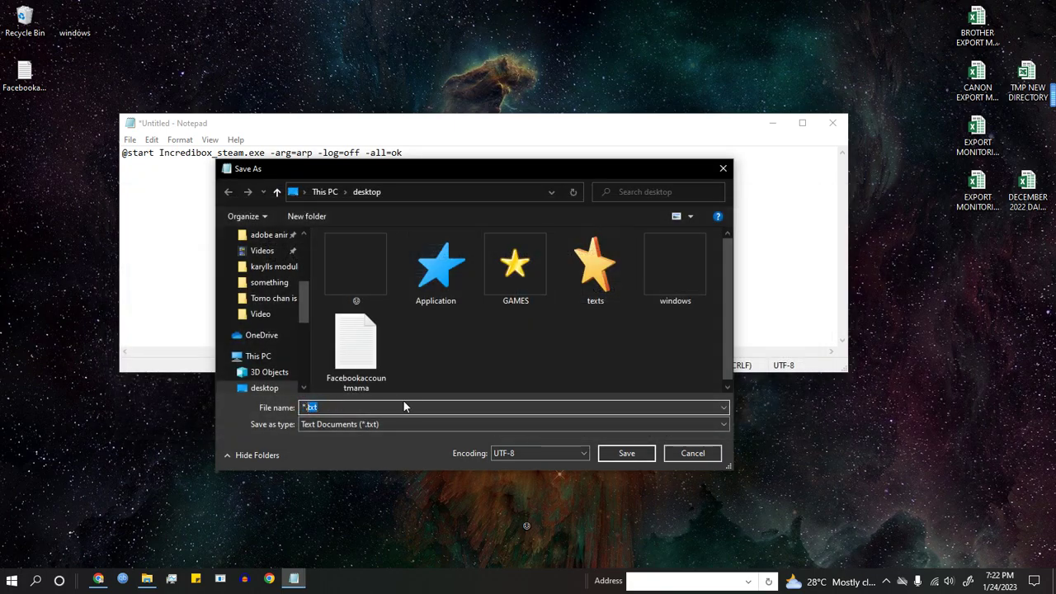
pyautogui.press('BackSpace')
pyautogui.press('BackSpace')
pyautogui.write('.bat')
# - Set the save location to the Games folder on the Store Data Here (D:) drive
pyautogui.scroll(1, 255, 306)
pyautogui.scroll(-2, 255, 322)
pyautogui.click(257, 308)
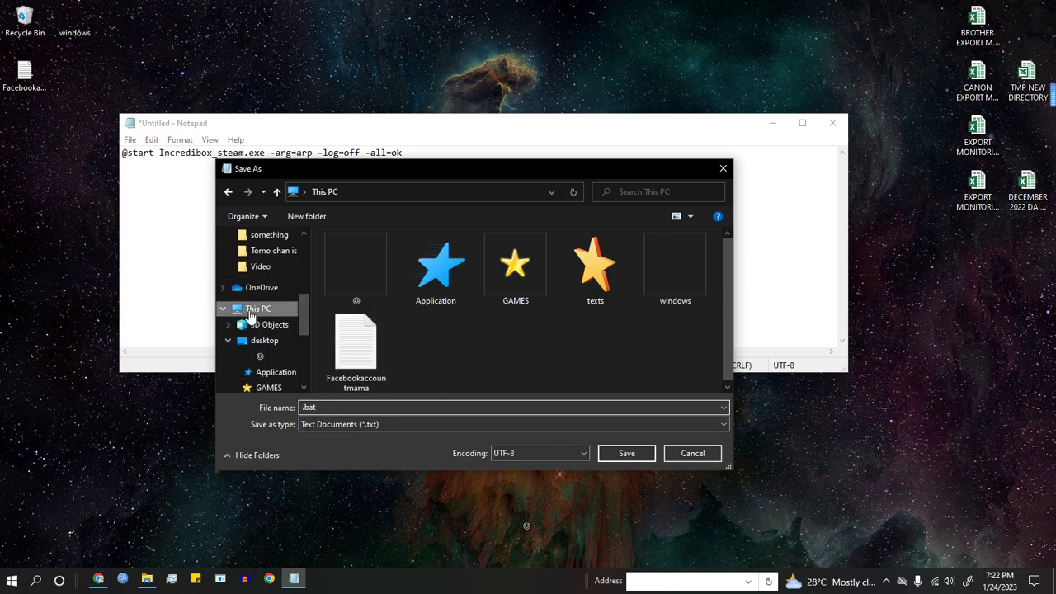
pyautogui.scroll(-2, 472, 354)
pyautogui.click(618, 363)
pyautogui.doubleClick(618, 363)
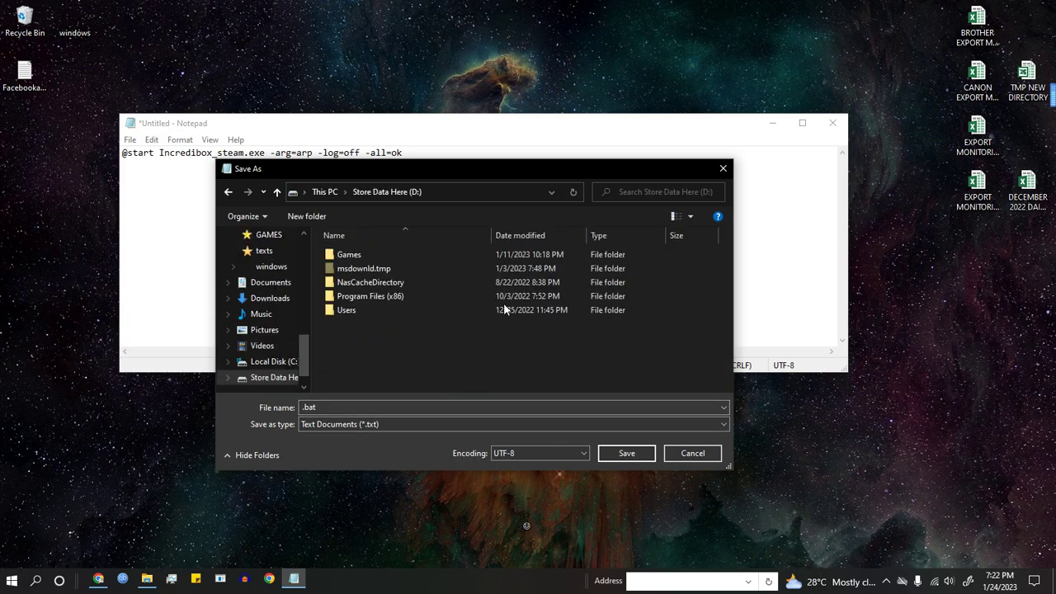
pyautogui.doubleClick(380, 256)
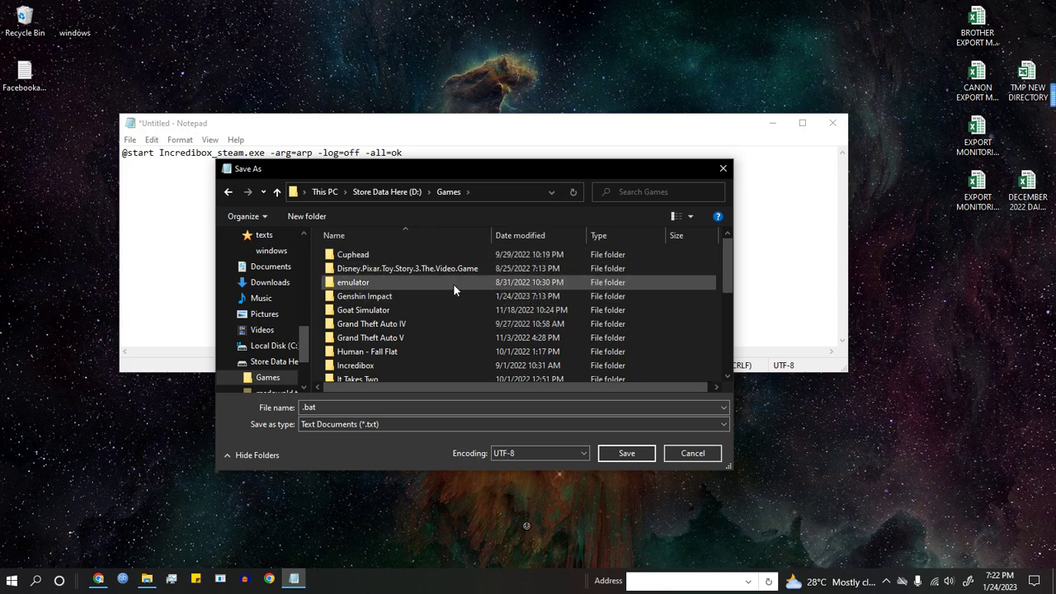
# - Find the Incredibox folder inside Games and open its nested Incredibox folders down to the innermost one
pyautogui.scroll(-3, 436, 284)
pyautogui.scroll(1, 452, 310)
pyautogui.scroll(2, 452, 310)
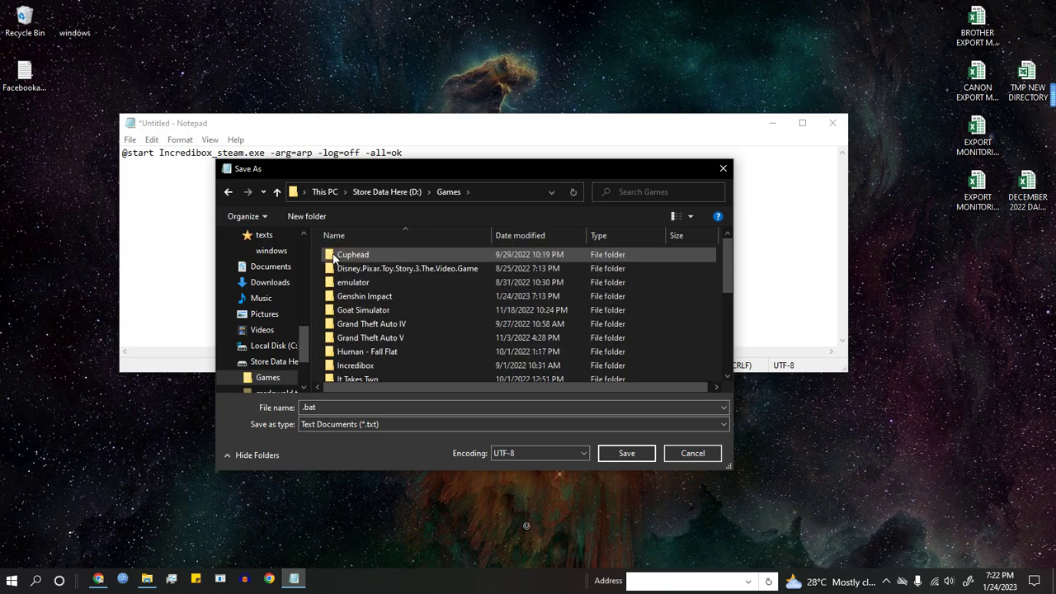
pyautogui.scroll(-5, 407, 313)
pyautogui.scroll(3, 407, 313)
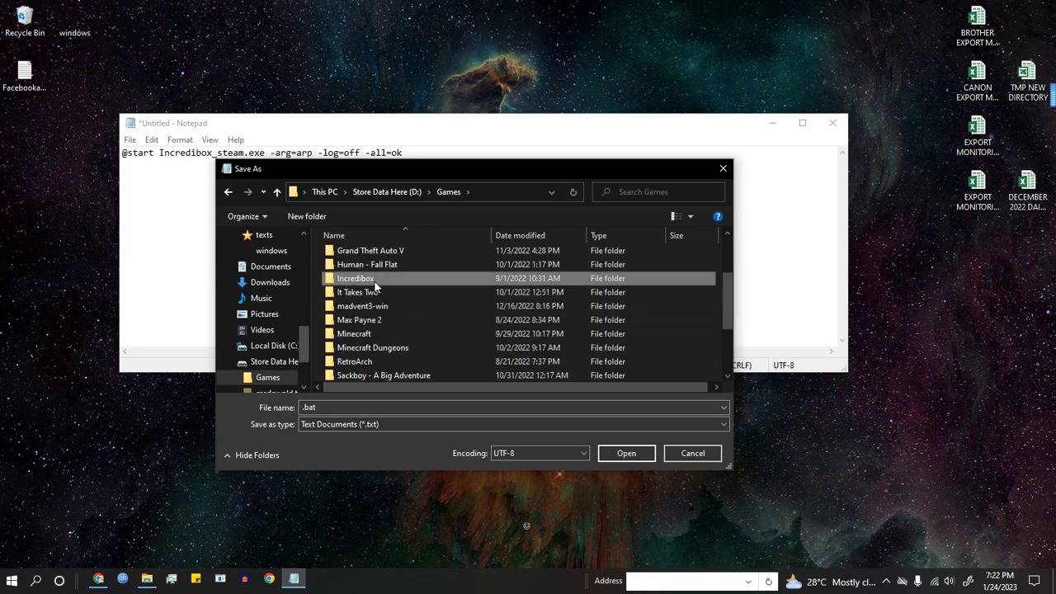
pyautogui.doubleClick(373, 280)
pyautogui.doubleClick(371, 255)
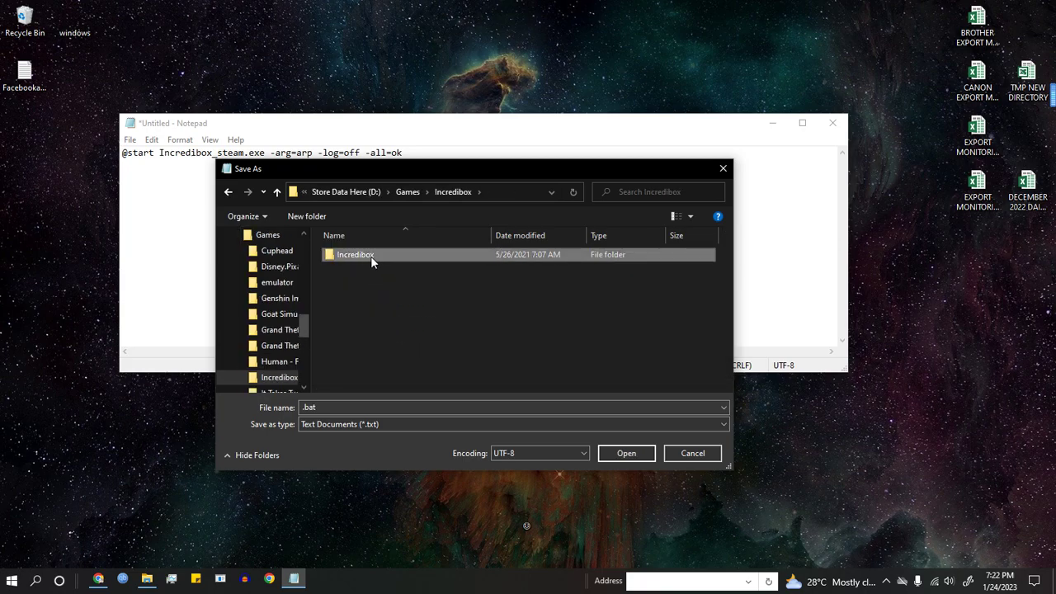
pyautogui.doubleClick(370, 257)
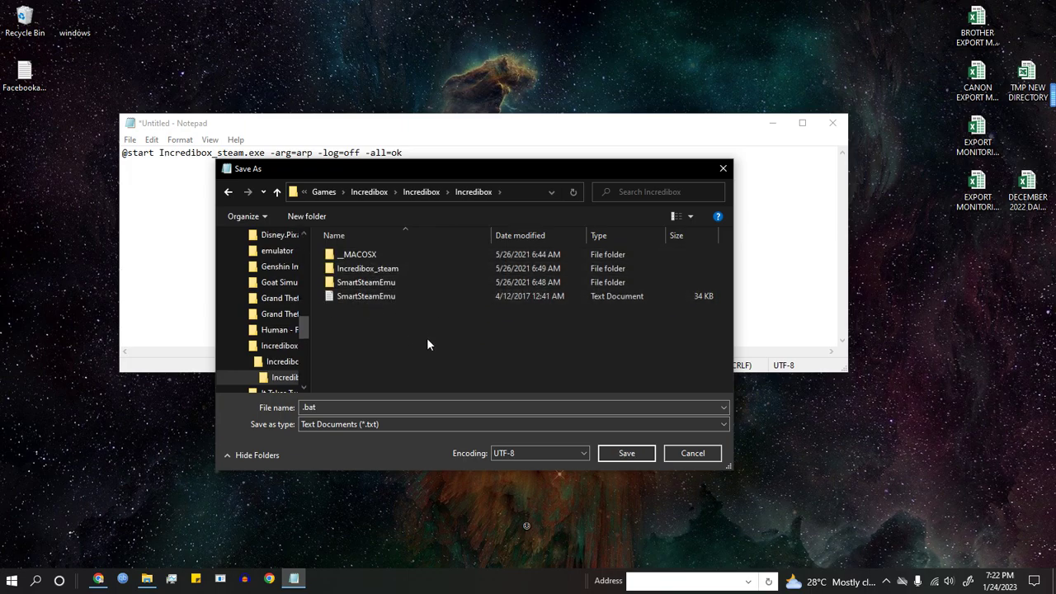
# - Set the save type to All Files, restore the file name to ".bat" and save the note in the game folder
pyautogui.click(327, 426)
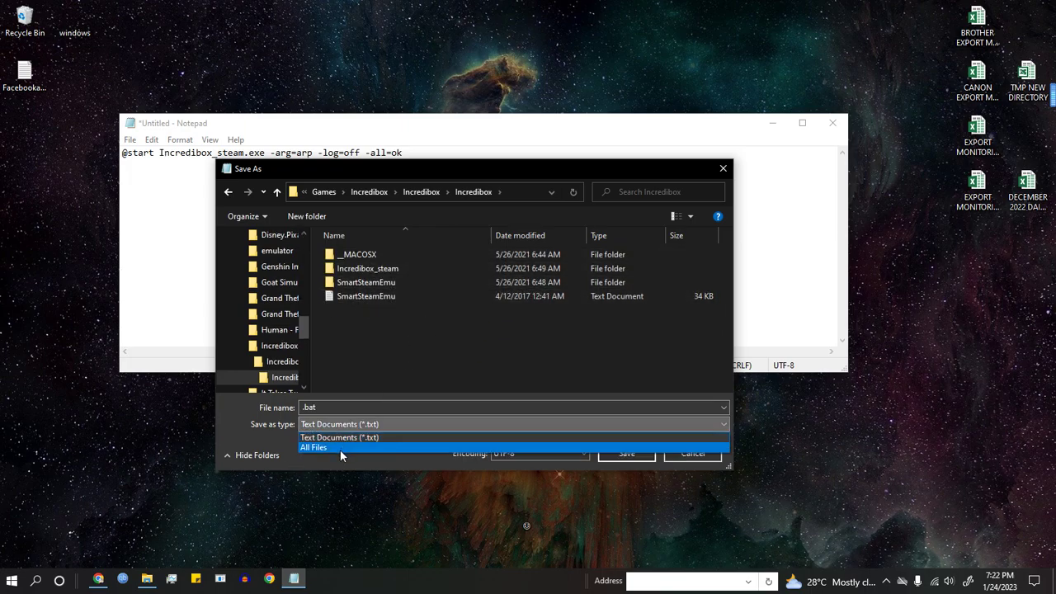
pyautogui.click(339, 448)
pyautogui.click(373, 297)
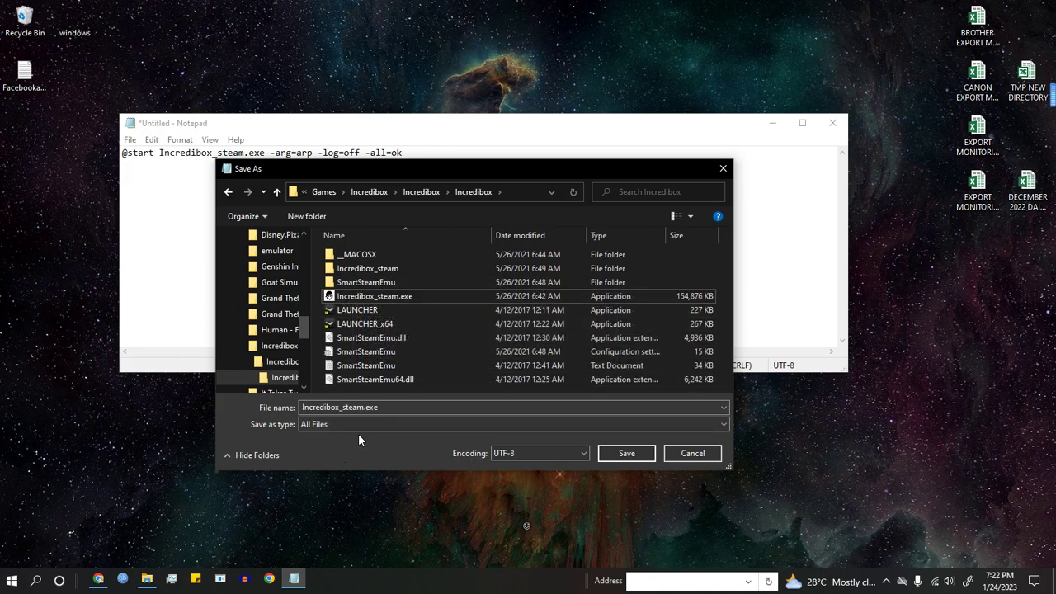
pyautogui.click(410, 405)
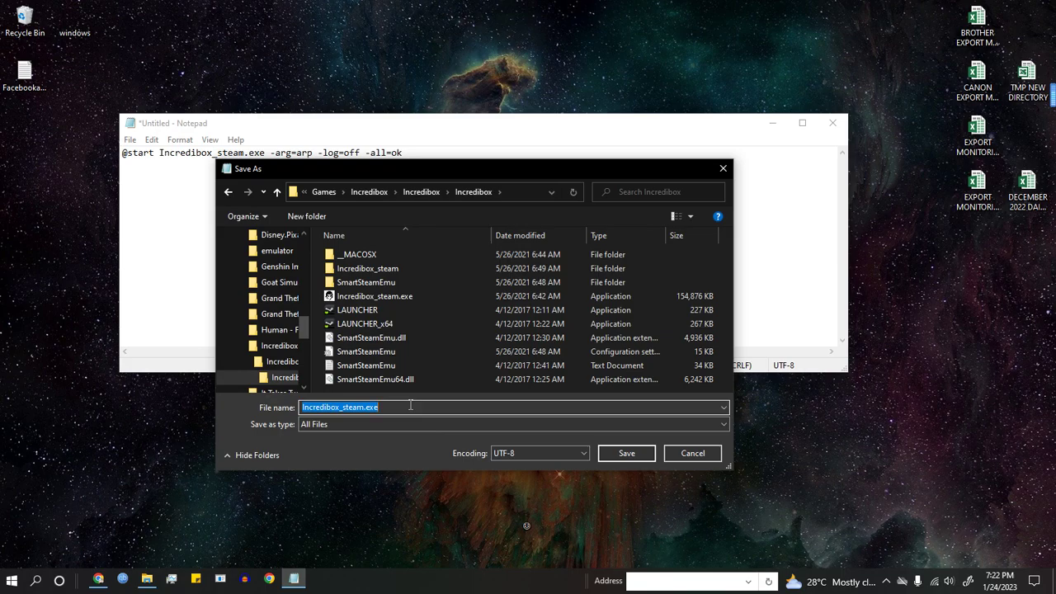
pyautogui.press('BackSpace')
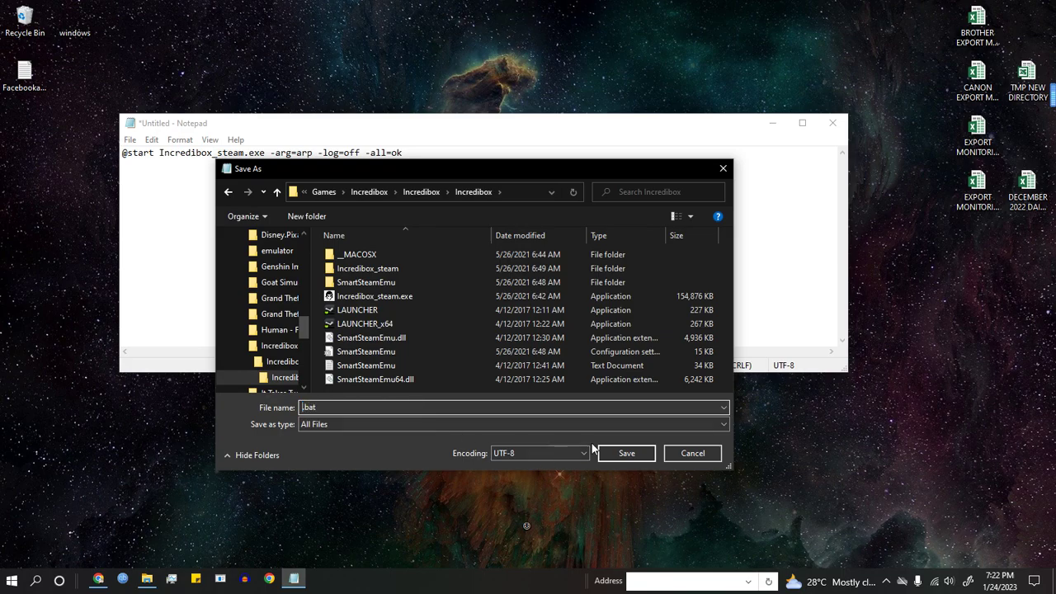
pyautogui.click(621, 452)
pyautogui.hotkey('alt', 'F4')
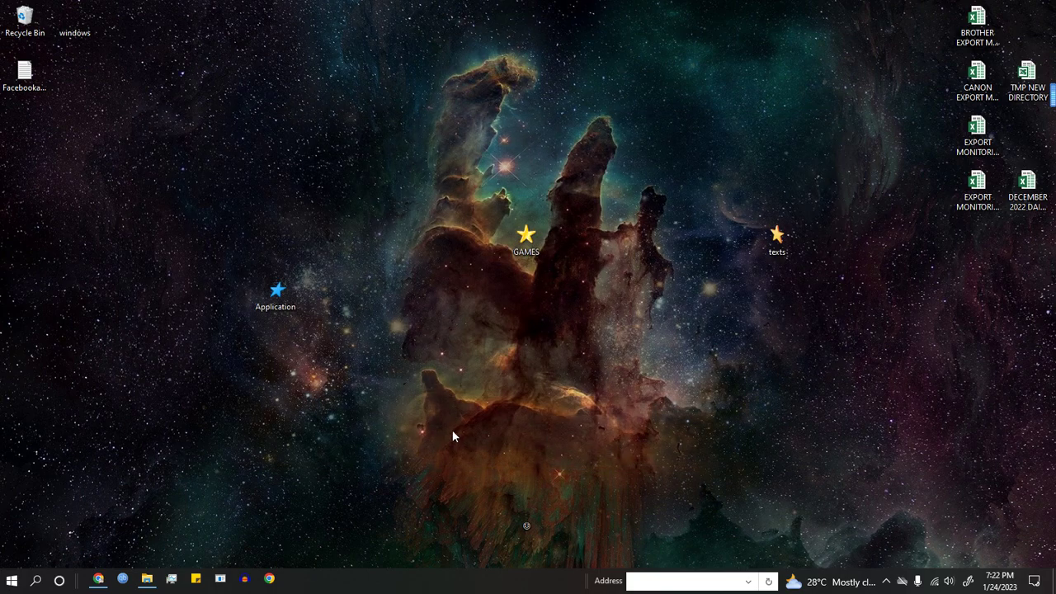
# - Bring up the Incredibox game folder and select .bat together with Incredibox_steam.exe to check that both are in it
pyautogui.click(35, 580)
pyautogui.click(146, 578)
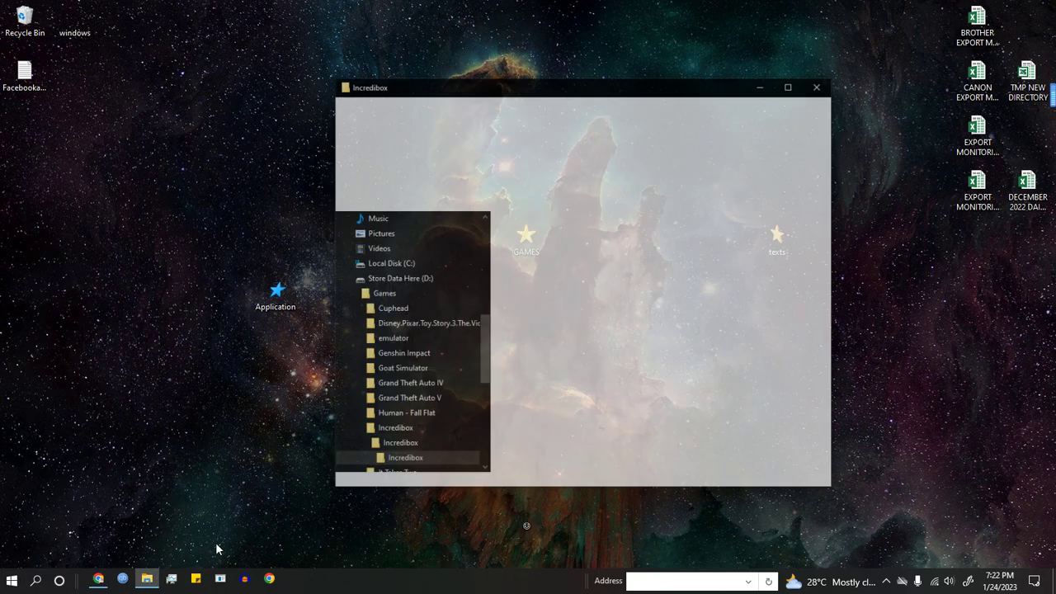
pyautogui.click(548, 254)
pyautogui.keyDown('ctrl'); pyautogui.click(569, 268); pyautogui.keyUp('ctrl')
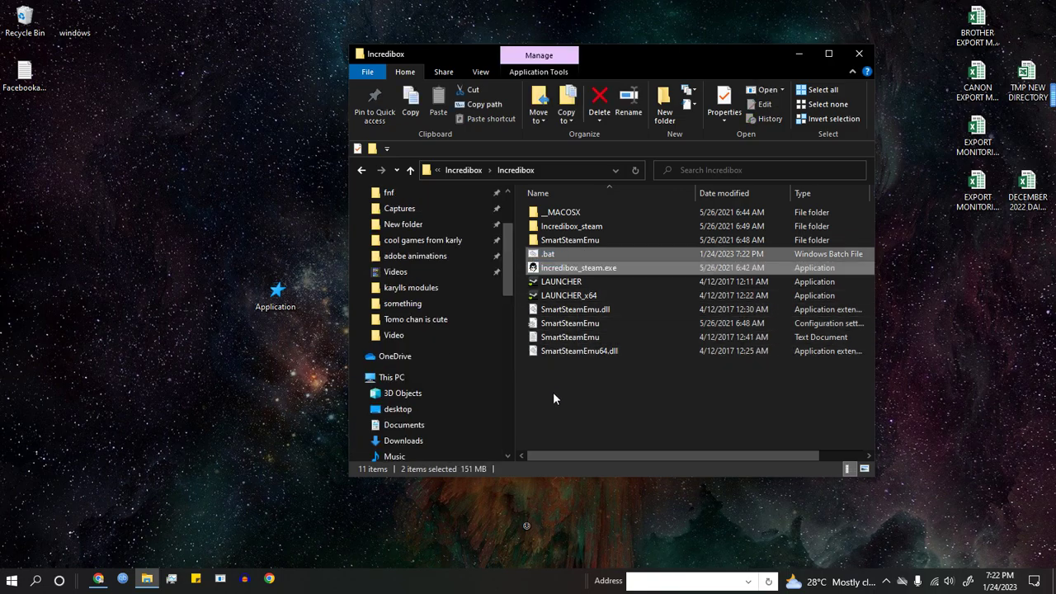
pyautogui.click(553, 394)
# - Switch to a new Notepad note, write "thanks boyyyss have fuunn", select all the text and start closing the note
pyautogui.click(35, 580)
pyautogui.write('txt')
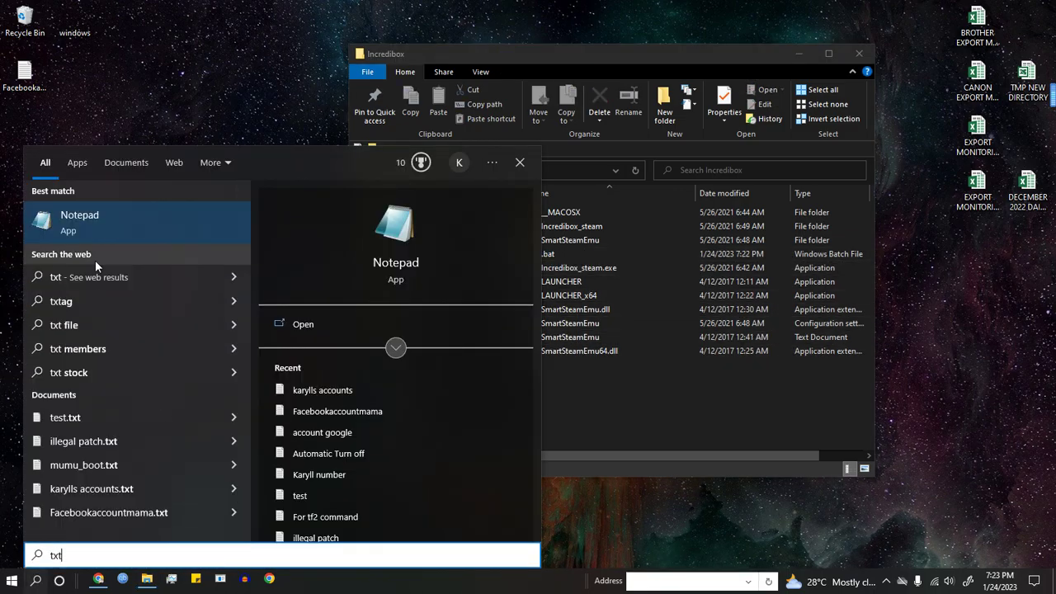
pyautogui.press('Return')
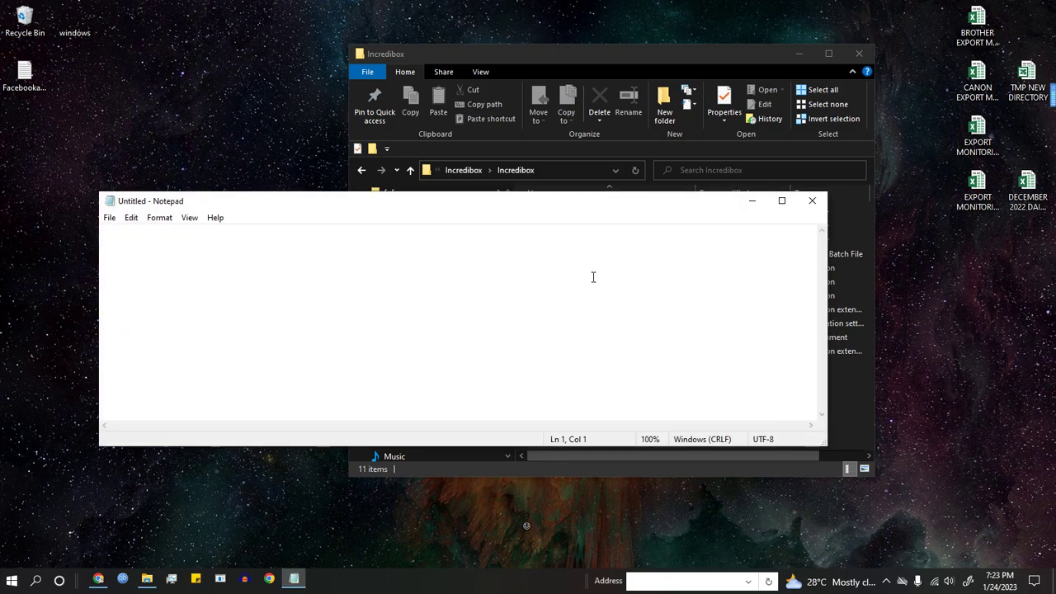
pyautogui.write('th')
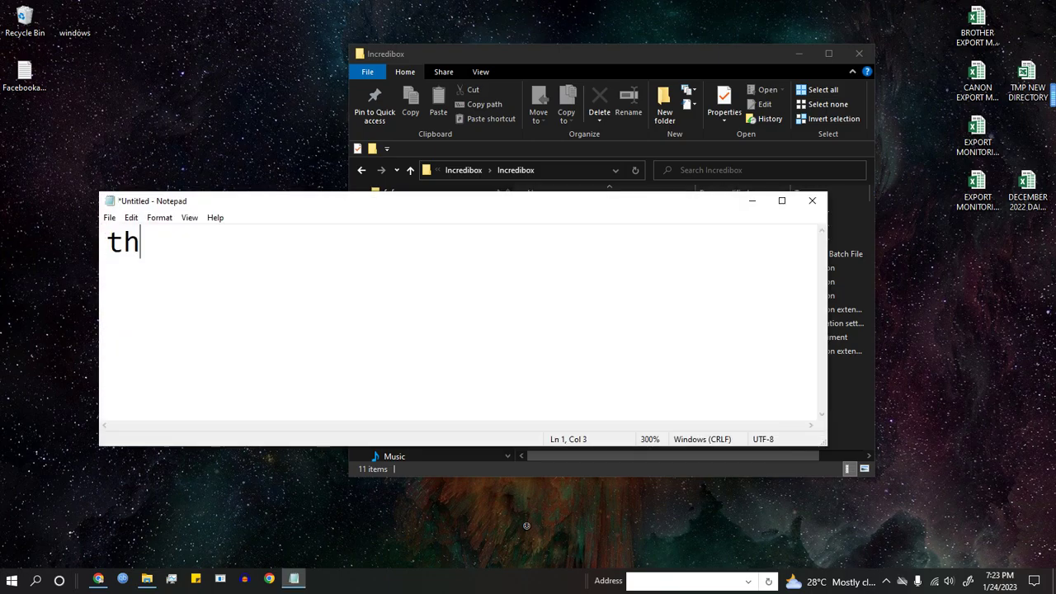
pyautogui.write('anks boyyyss have fuunn')
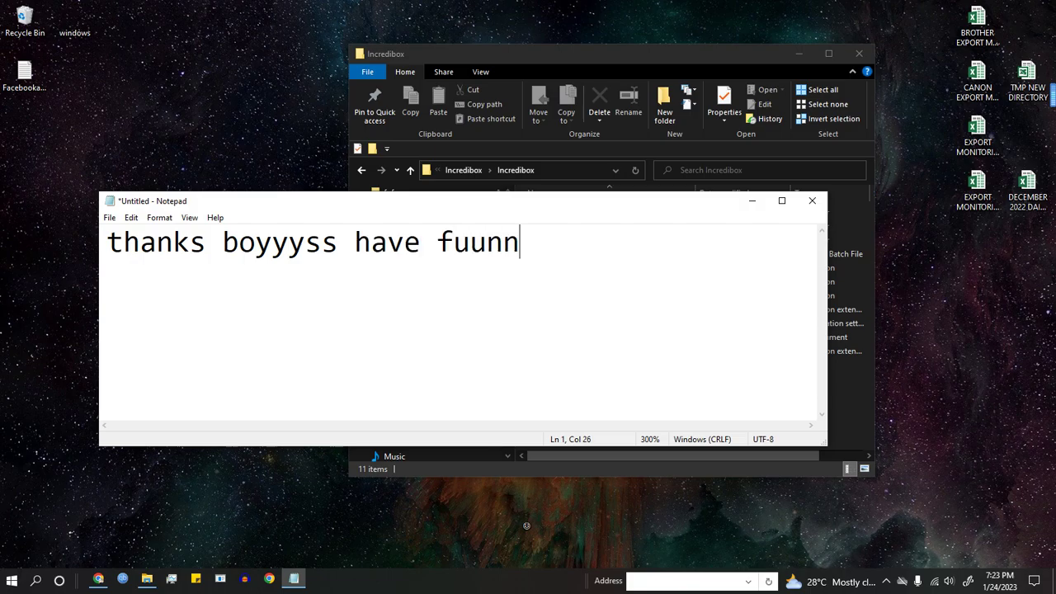
pyautogui.hotkey('ctrl', 'a')
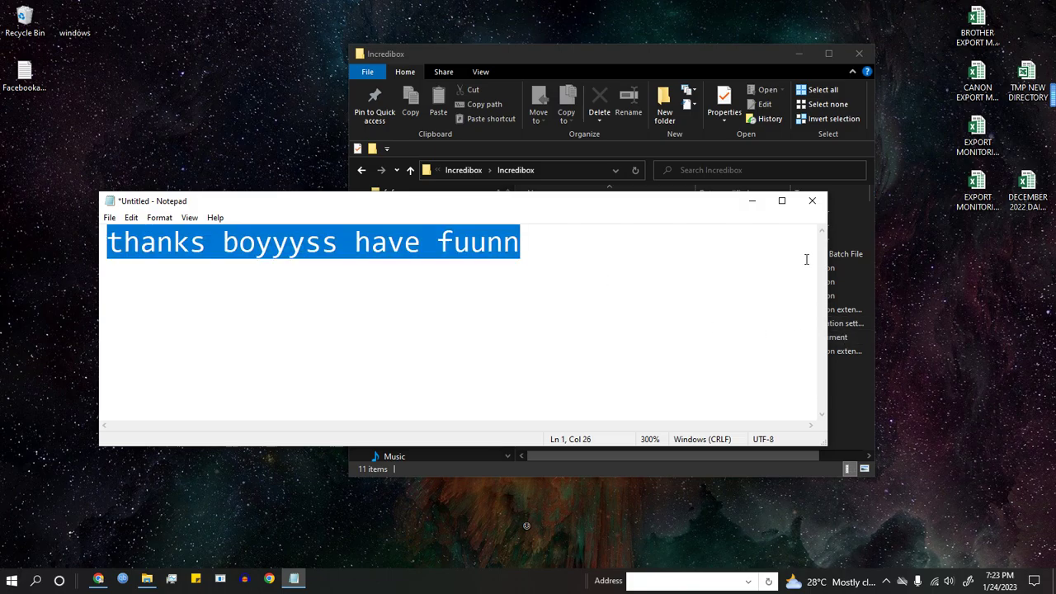
pyautogui.click(812, 200)
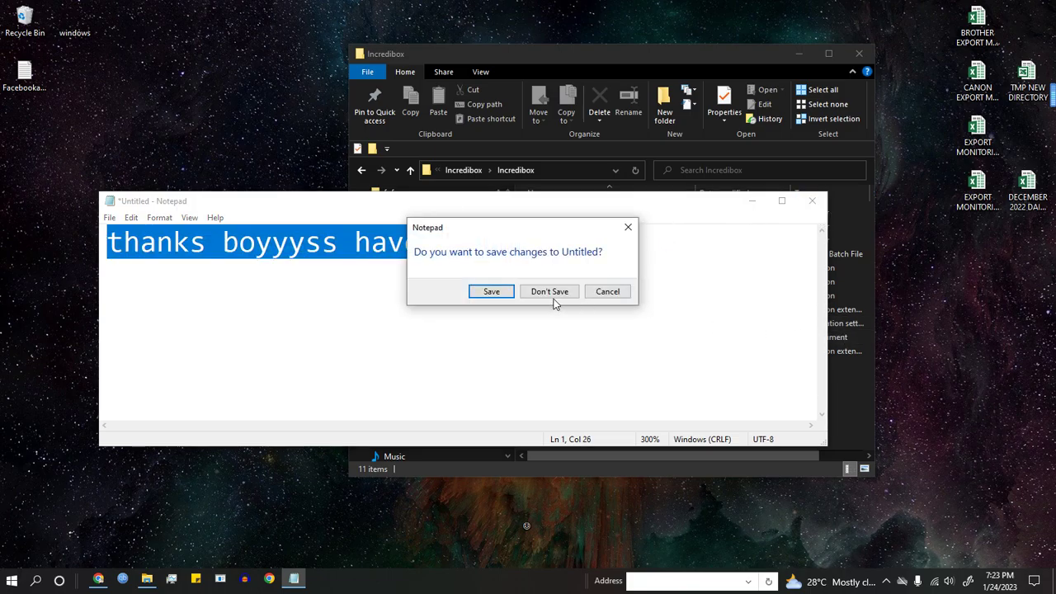